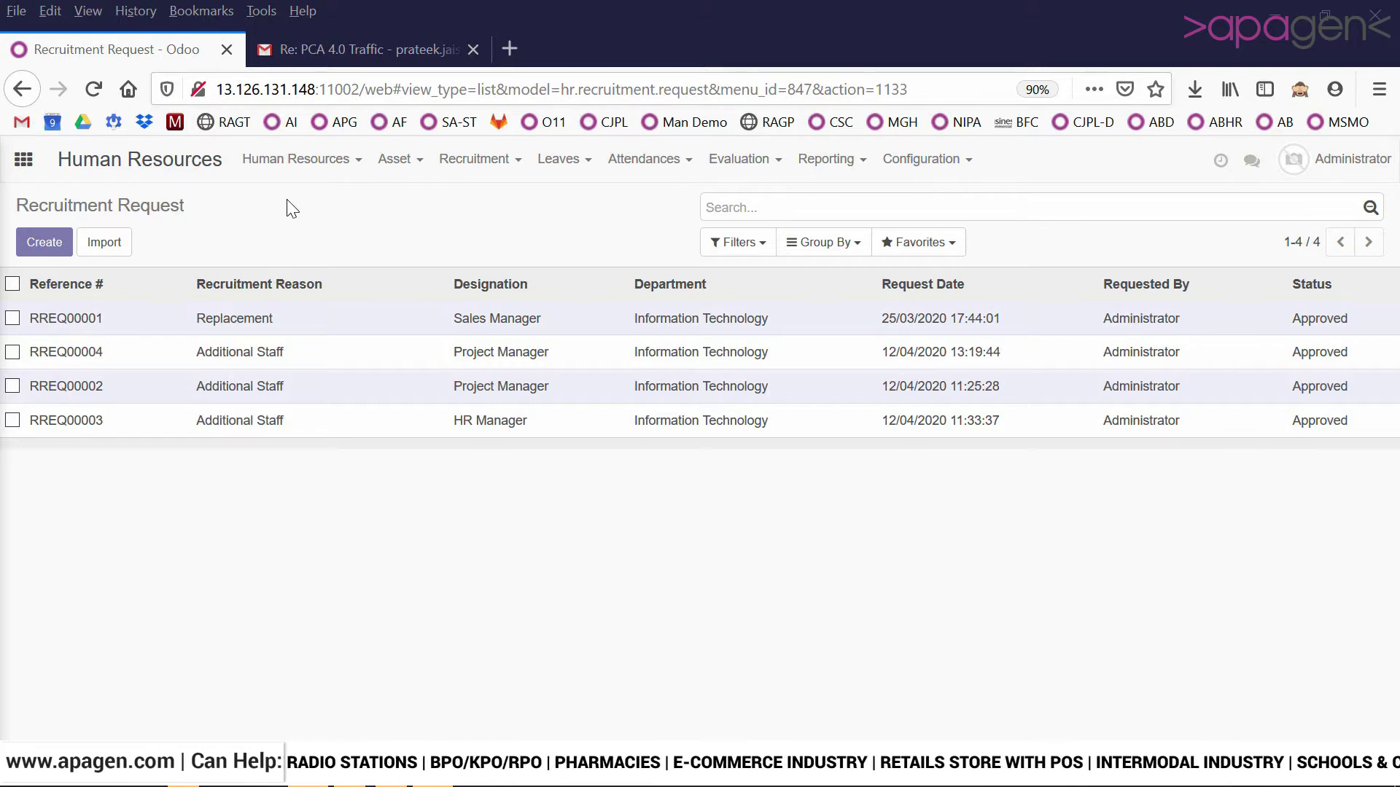
Start a new recruitment request and look over its form.
left_click(455, 177)
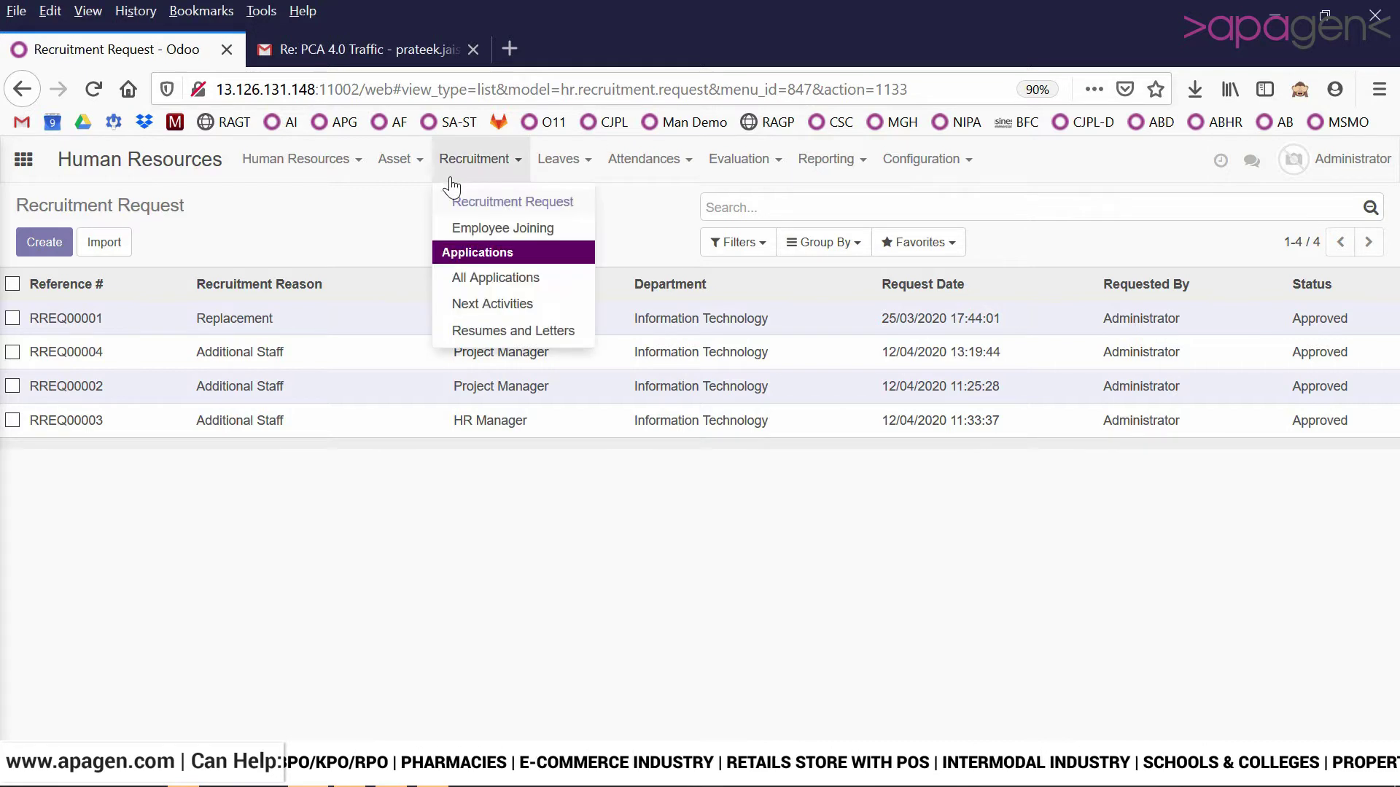
left_click(451, 206)
left_click(36, 241)
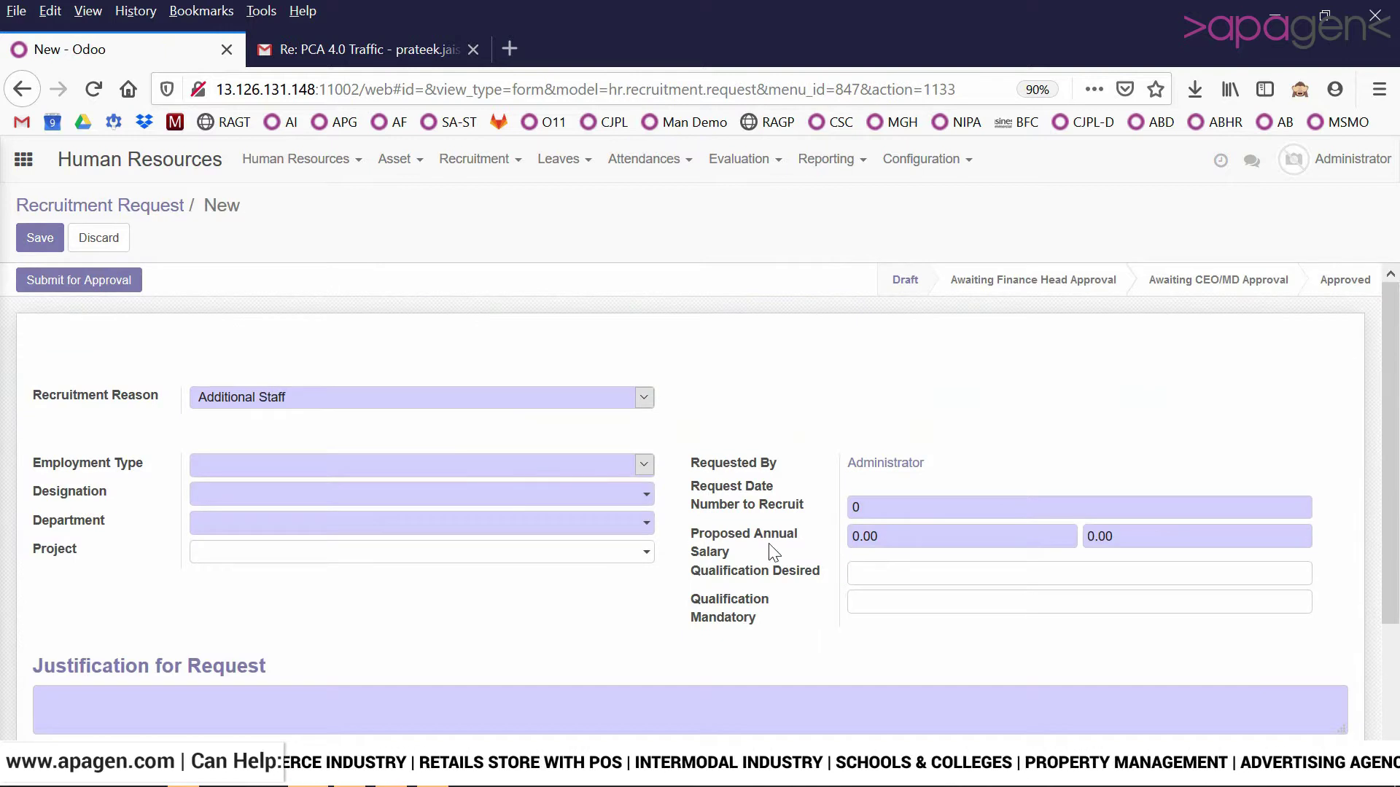
scroll(774, 552, "down", 2)
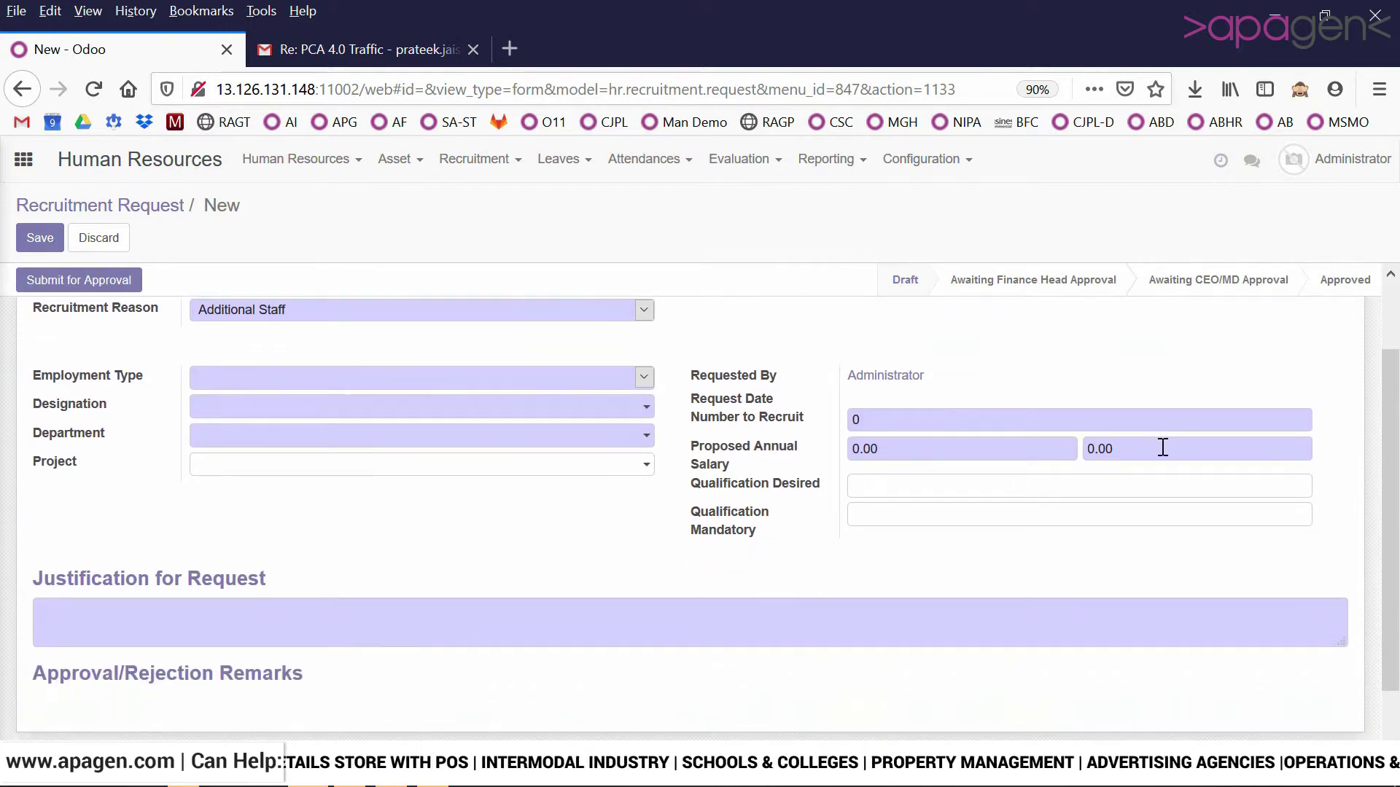
scroll(1396, 438, "up", 1)
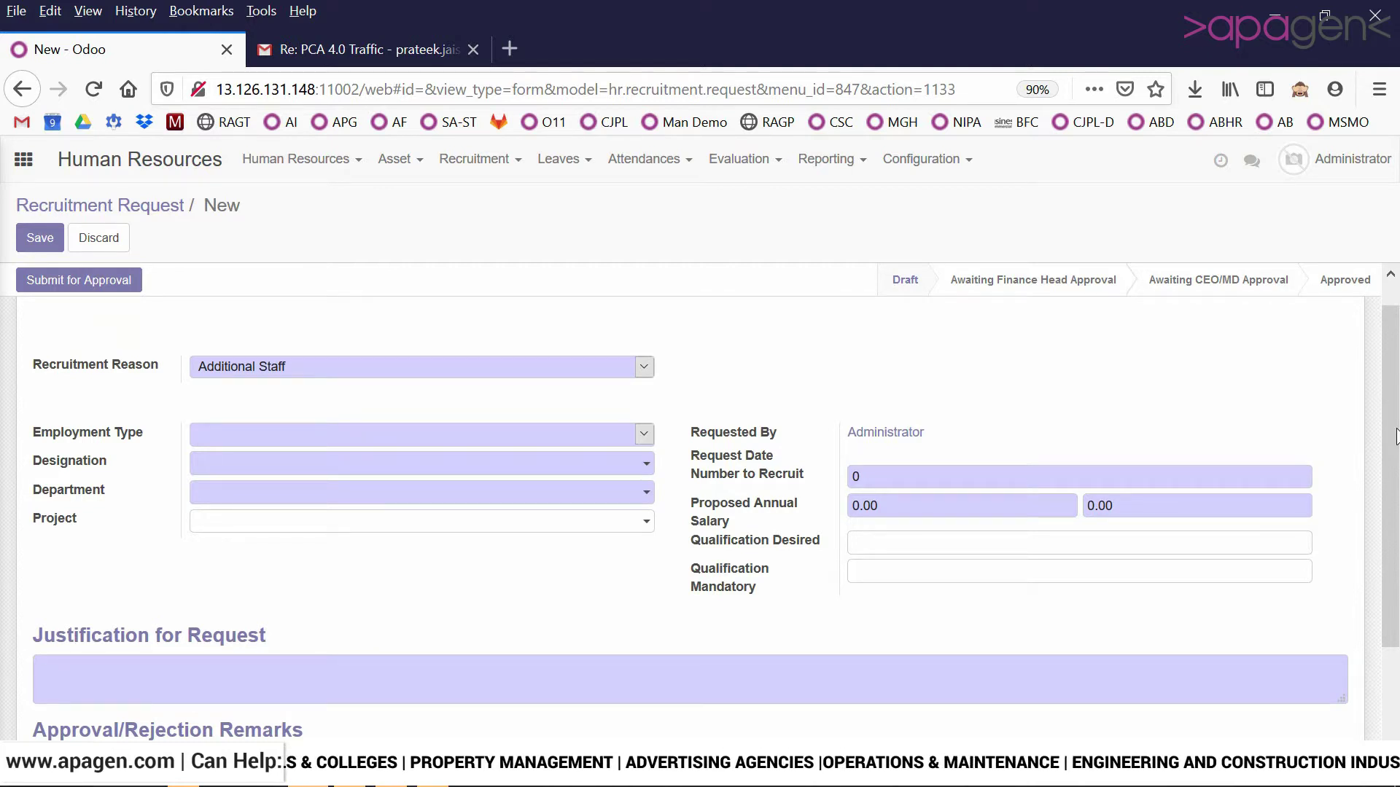
Set the recruitment reason to Replacement and examine the fields of the replacement section.
left_click(578, 365)
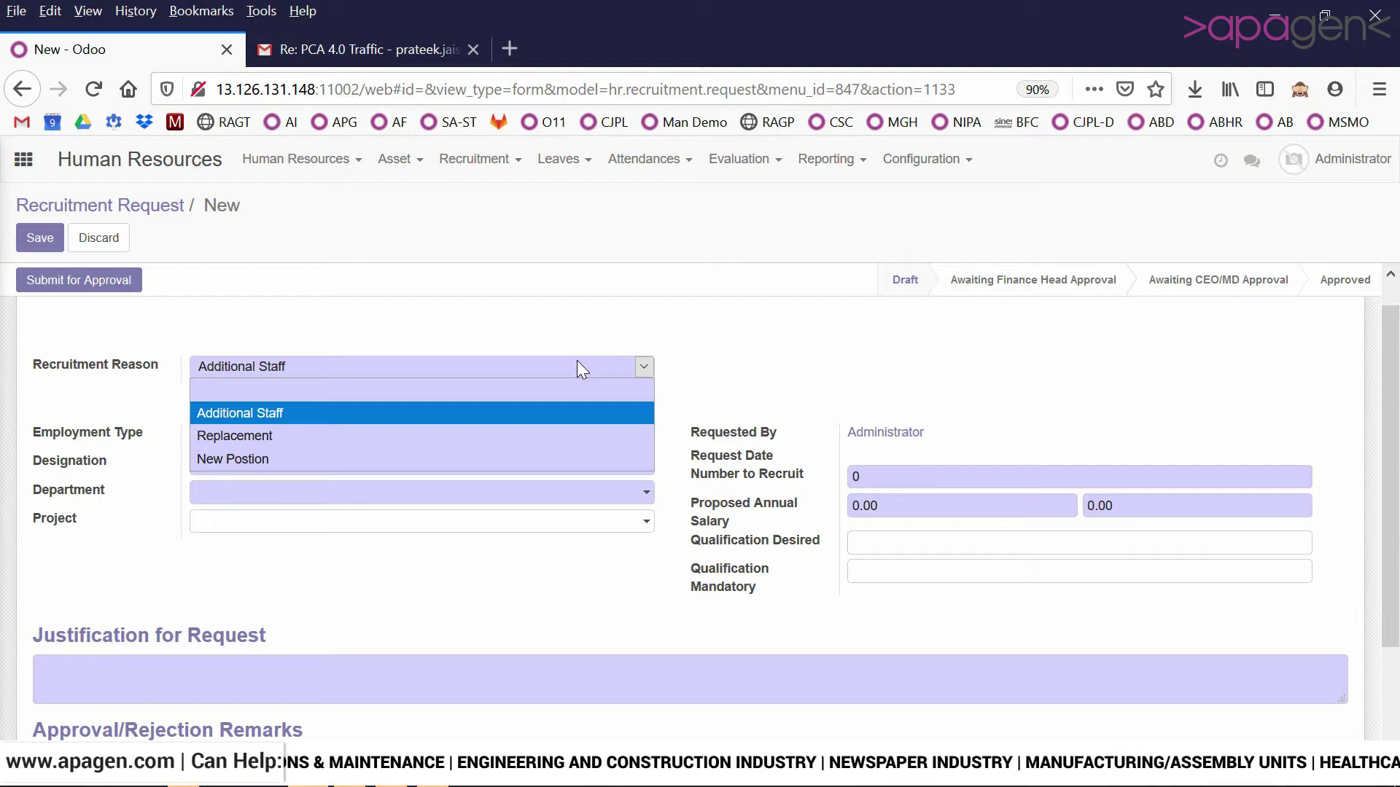
left_click(424, 438)
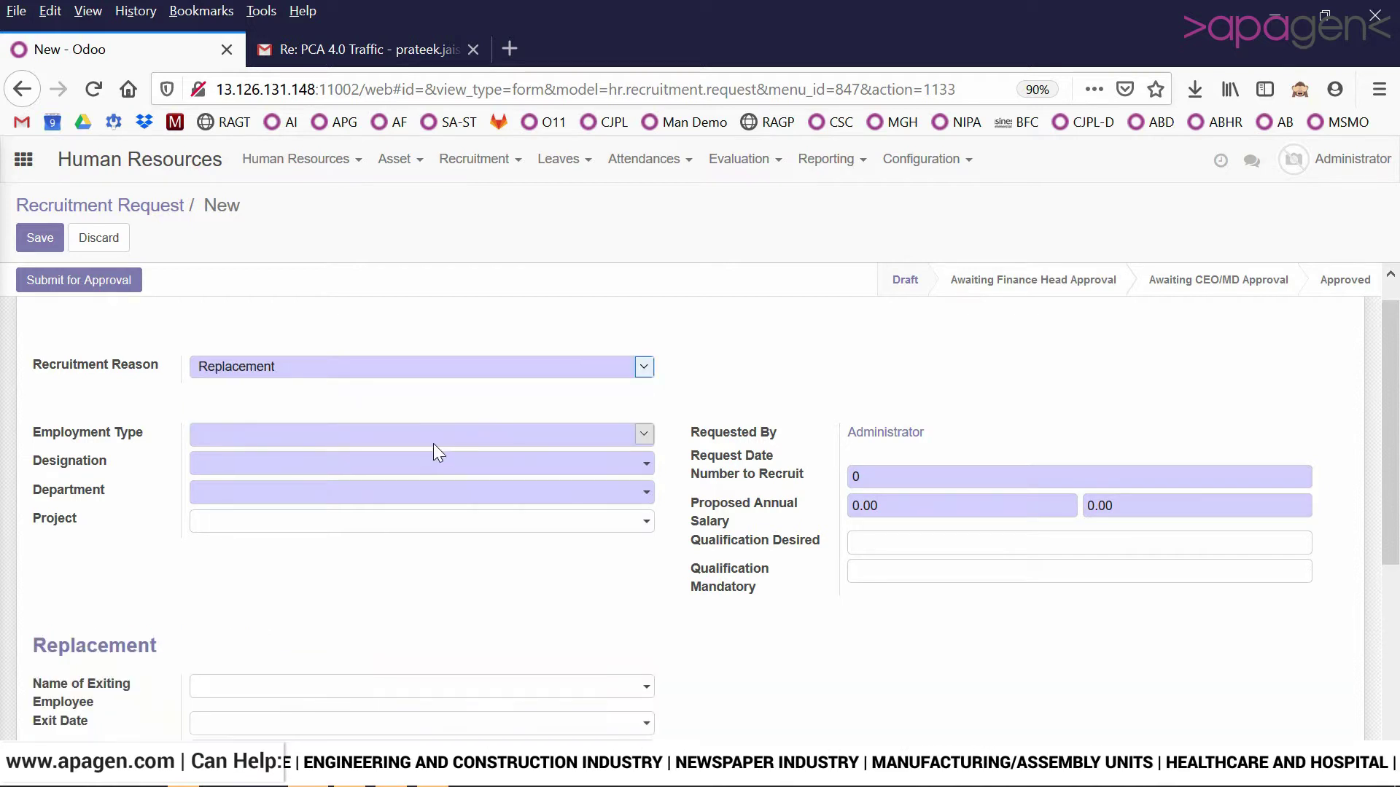
scroll(1389, 376, "down", 1)
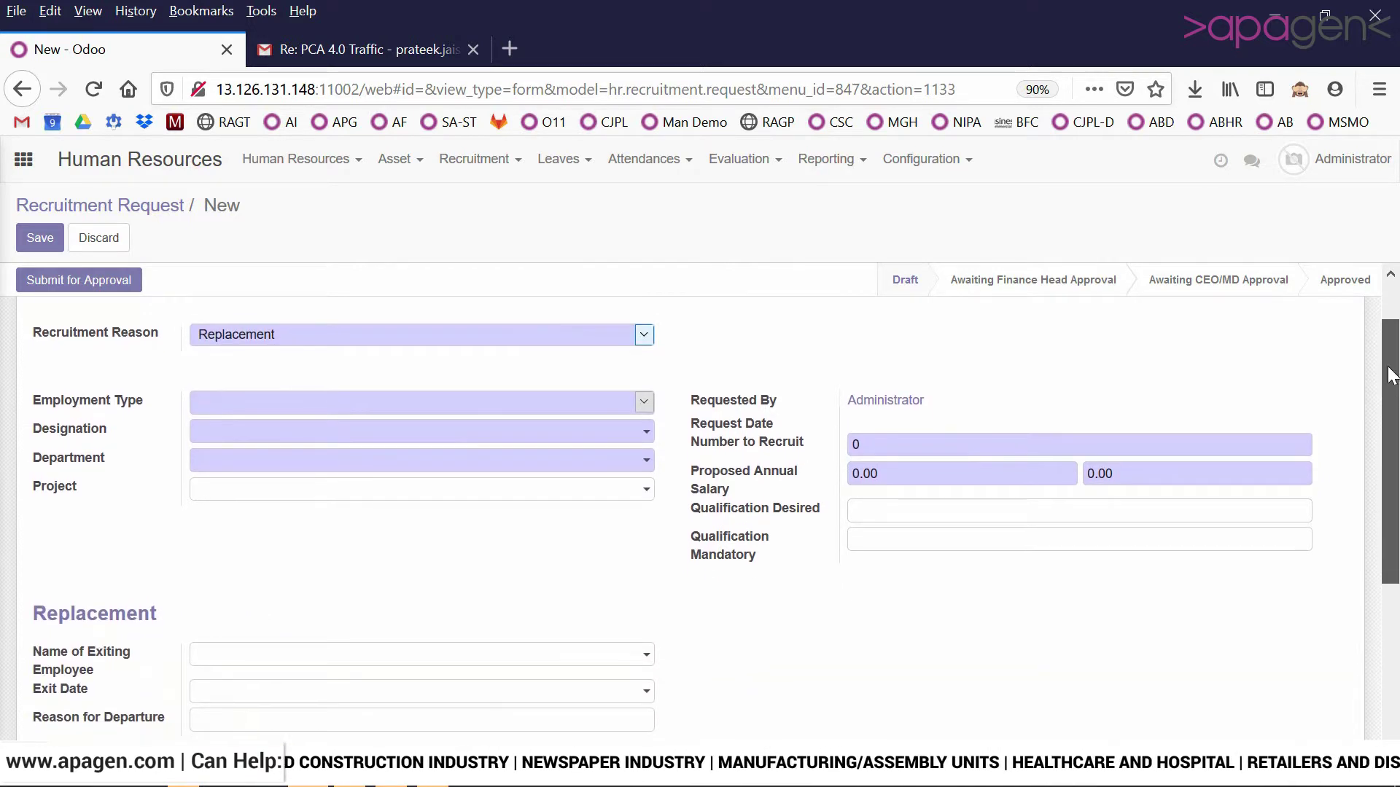
scroll(1389, 372, "up", 1)
scroll(1389, 394, "down", 2)
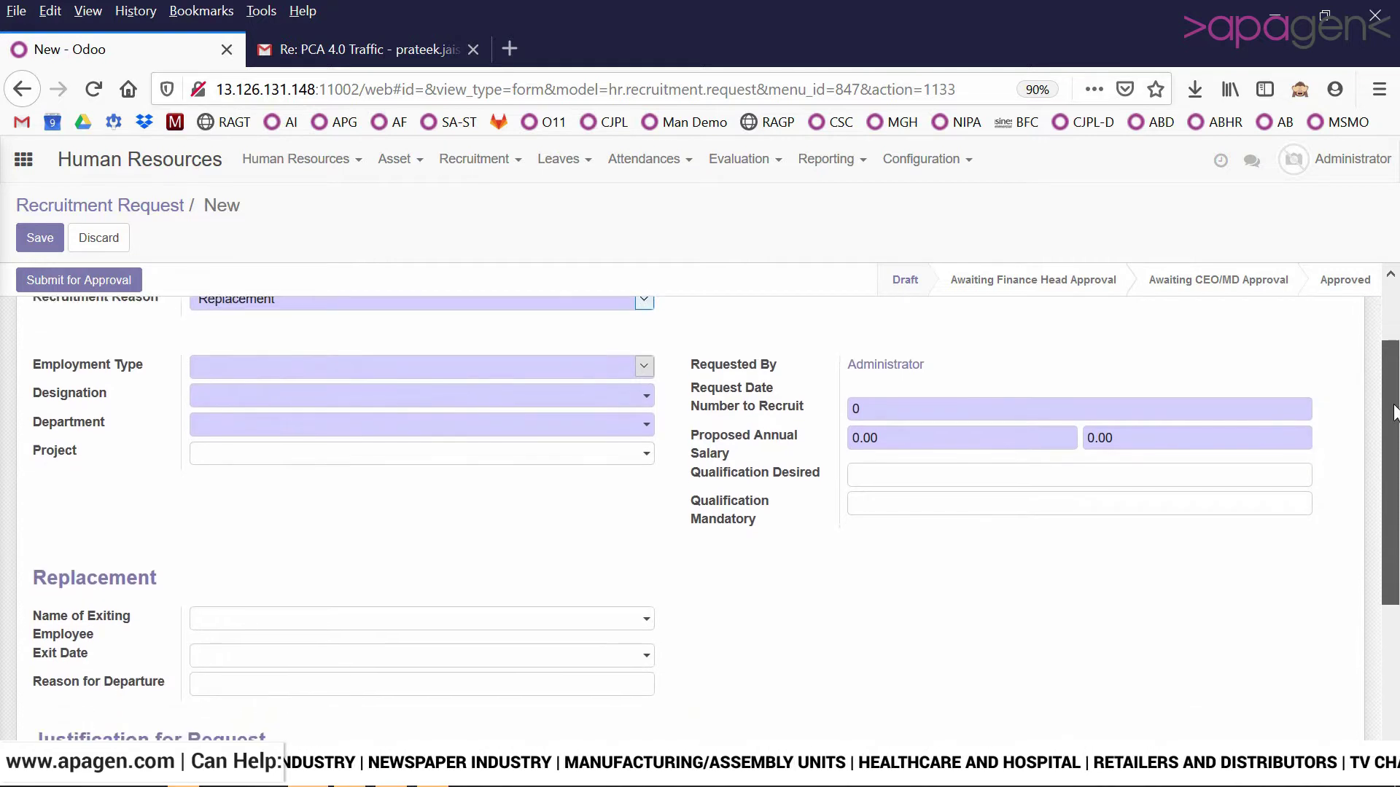
left_click_drag(1394, 412, 1397, 461)
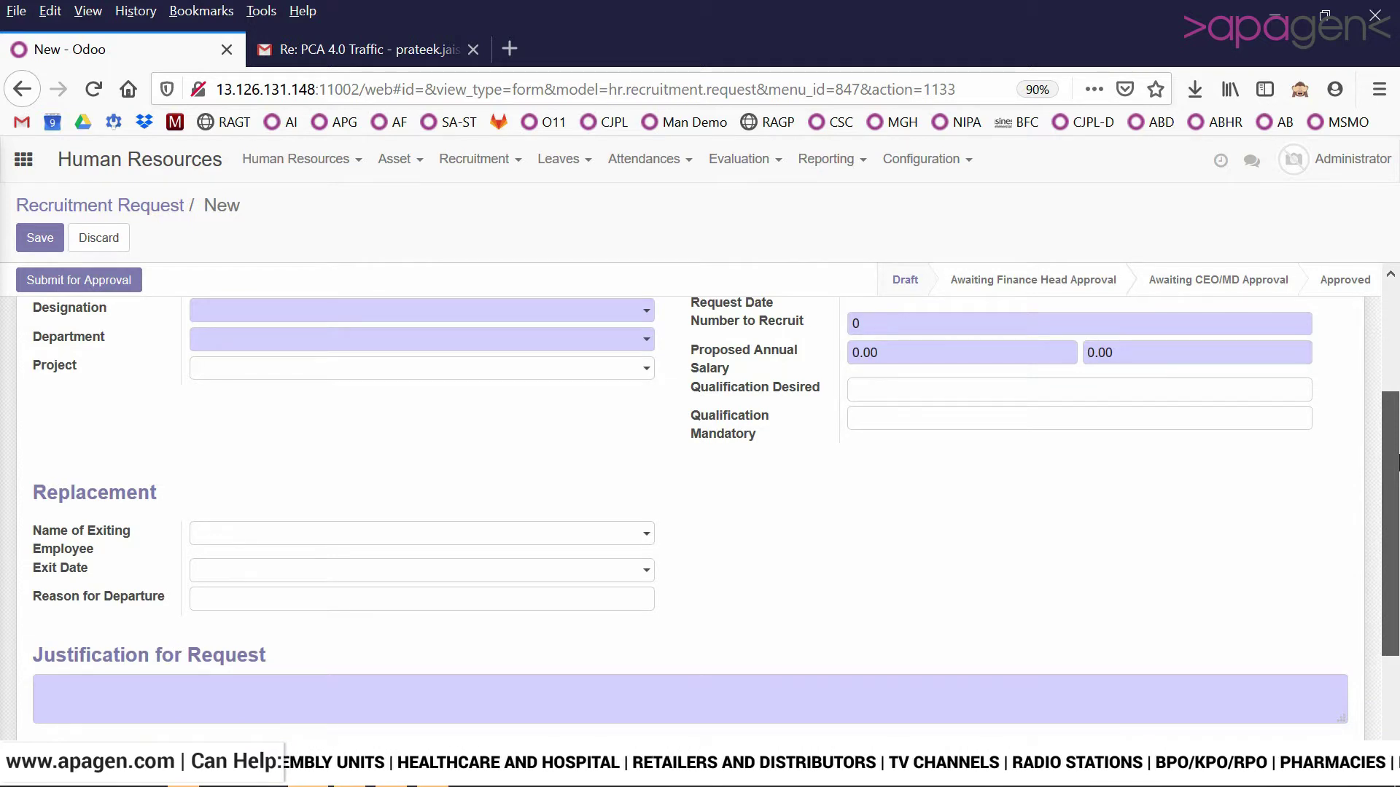
scroll(1396, 463, "up", 4)
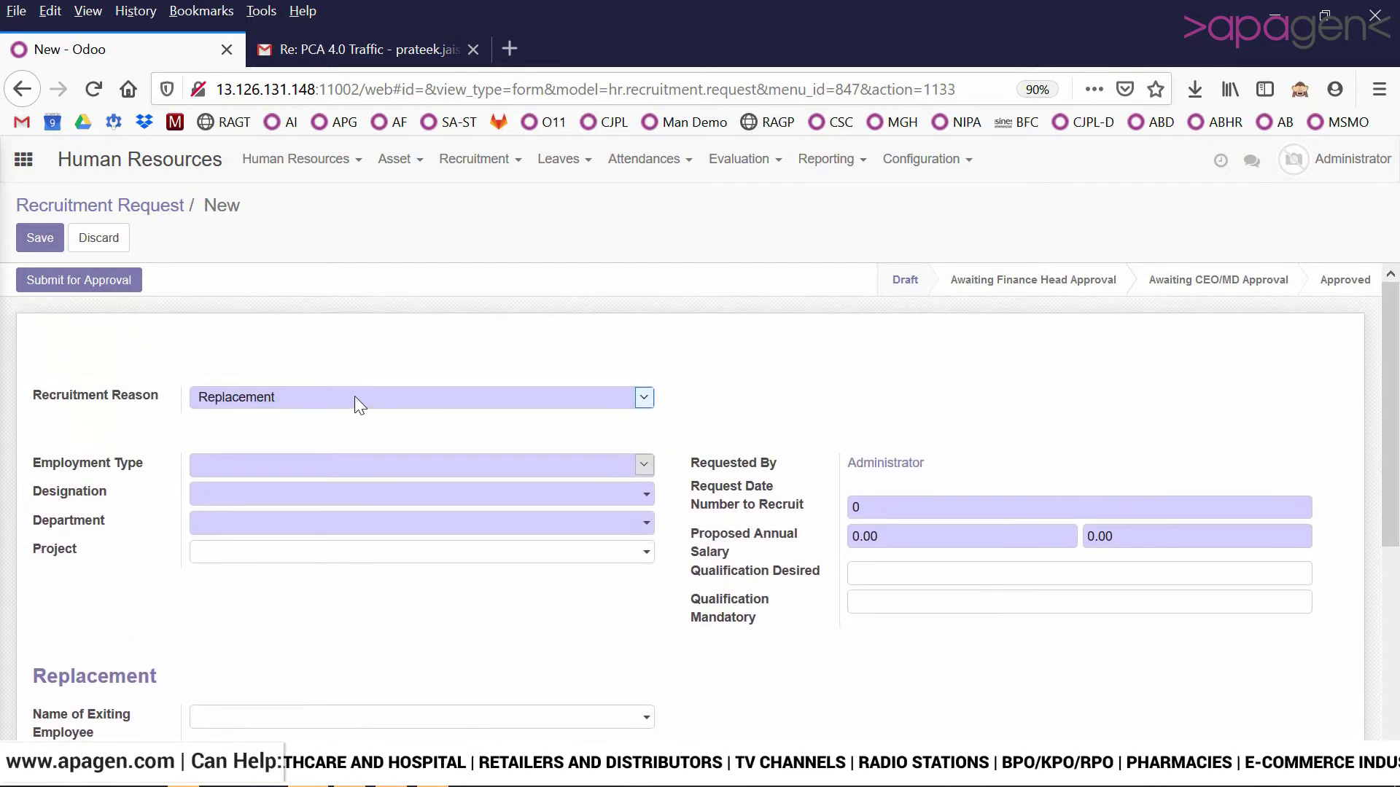
Switch the recruitment reason to Additional Staff and on to New Postion, examining the form sections for each.
left_click(355, 396)
left_click(345, 443)
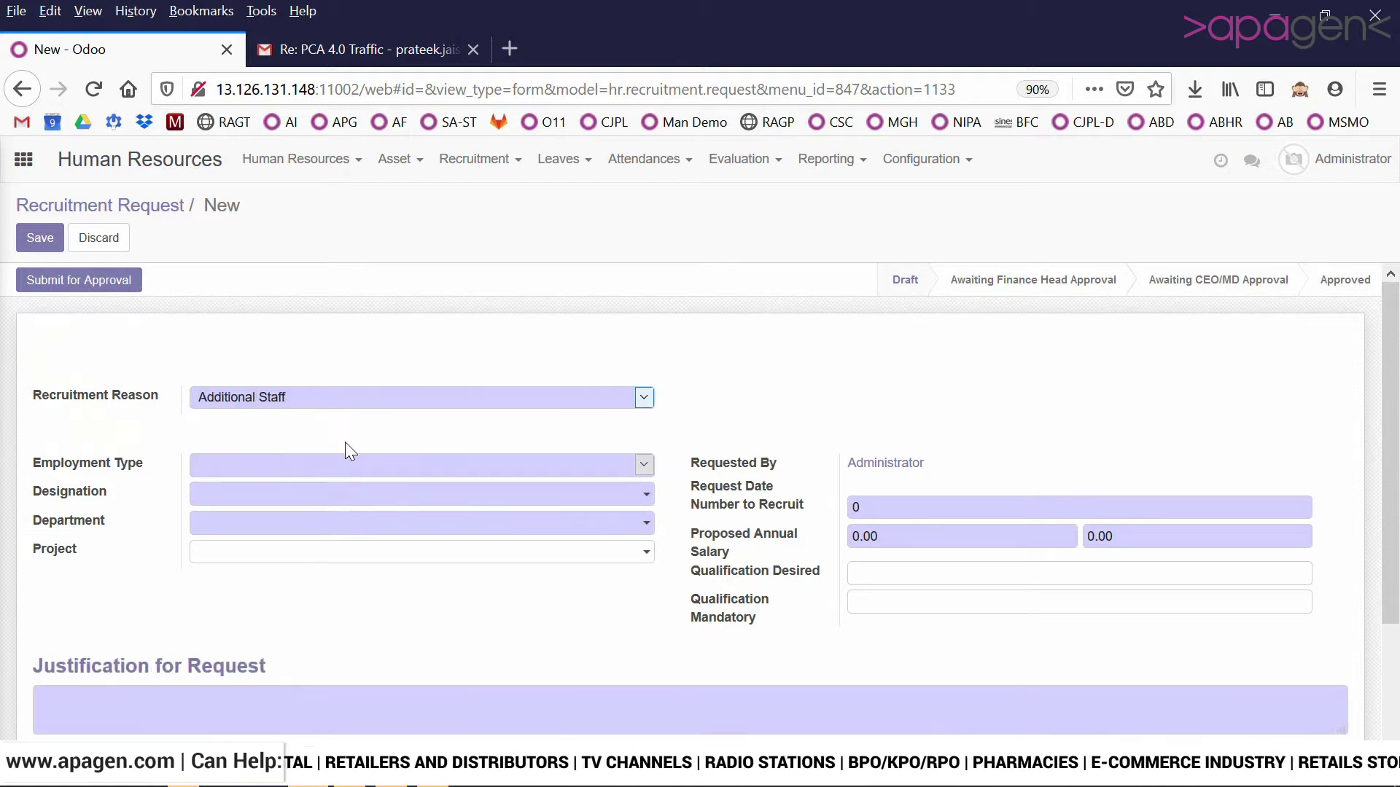
scroll(1396, 409, "down", 1)
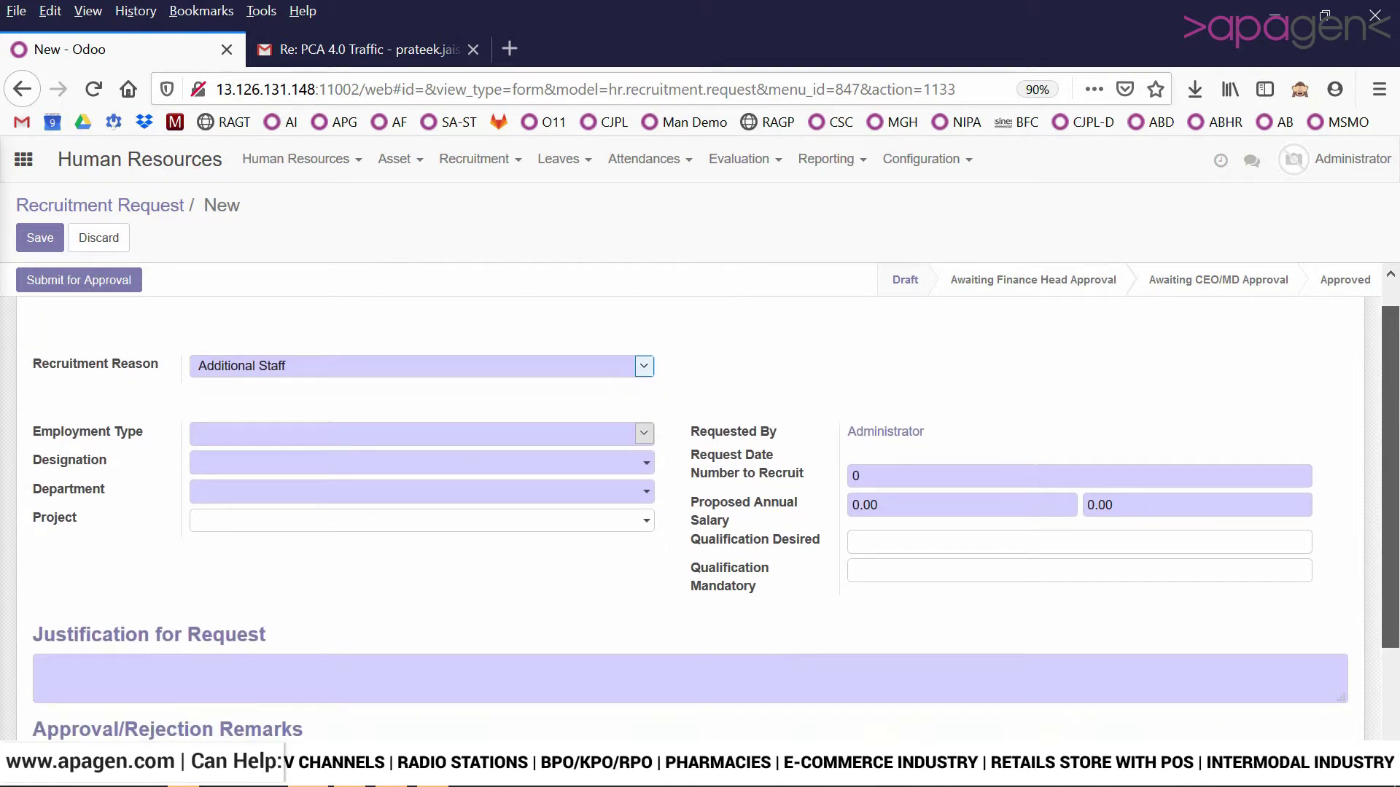
left_click(526, 365)
left_click(461, 460)
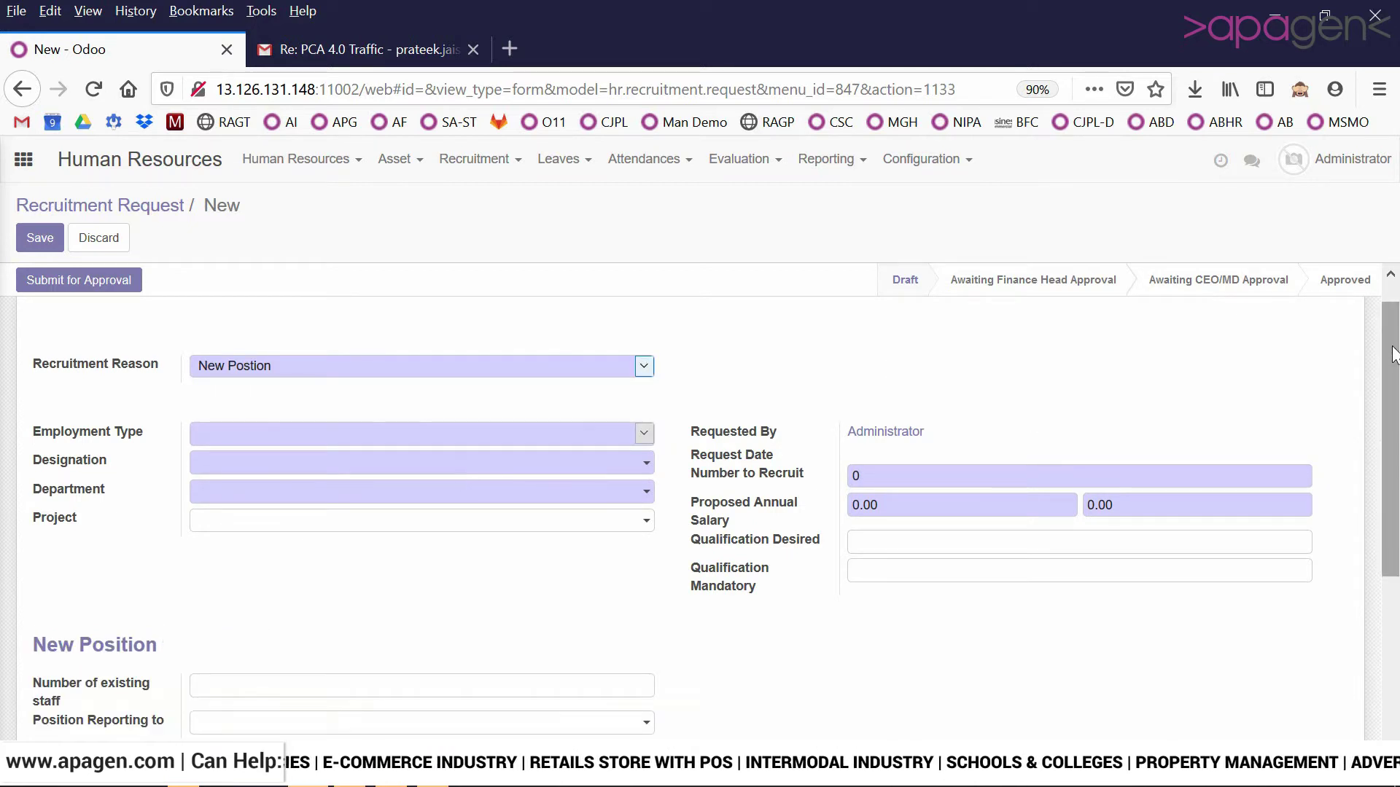
left_click_drag(1393, 355, 1395, 371)
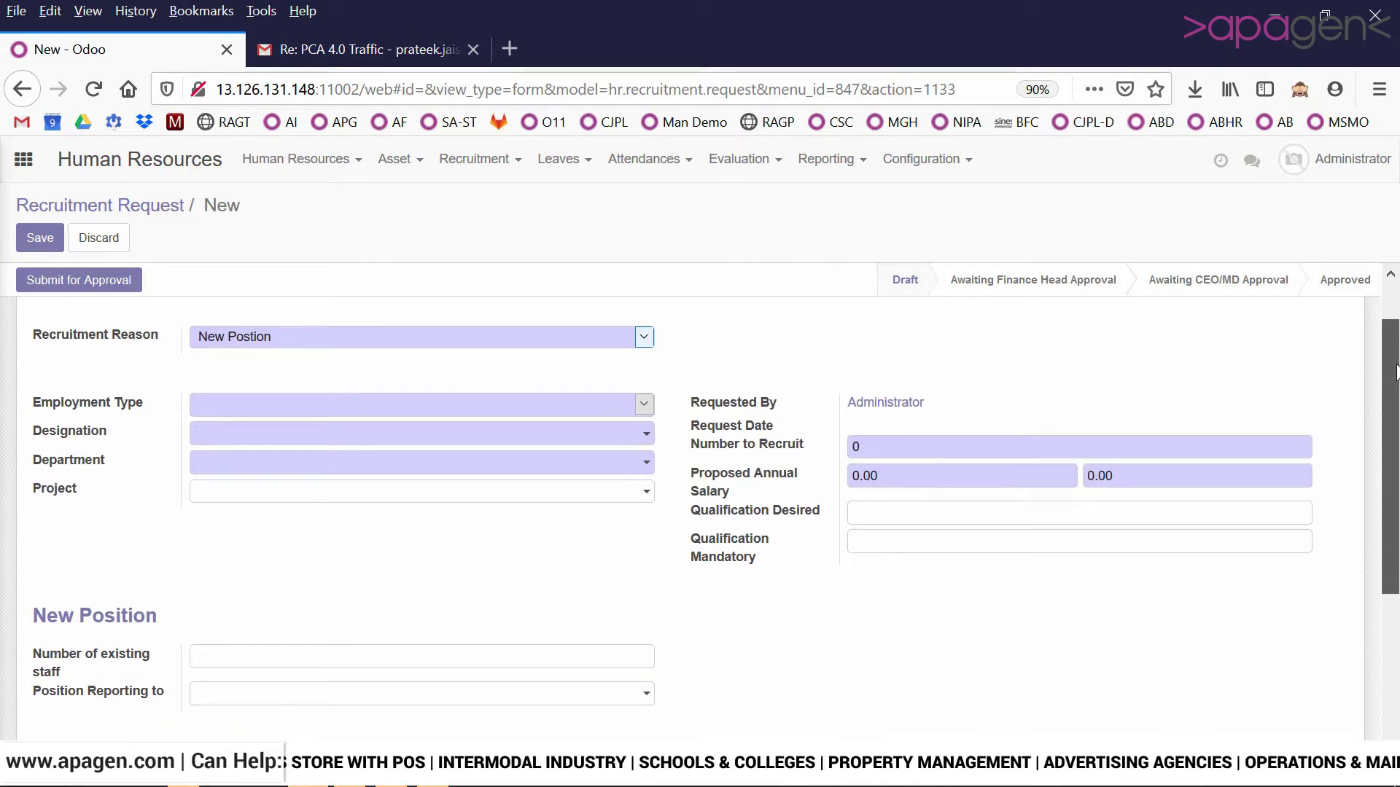
Set the recruitment reason to Additional Staff and the employment type to Permanent.
left_click(562, 338)
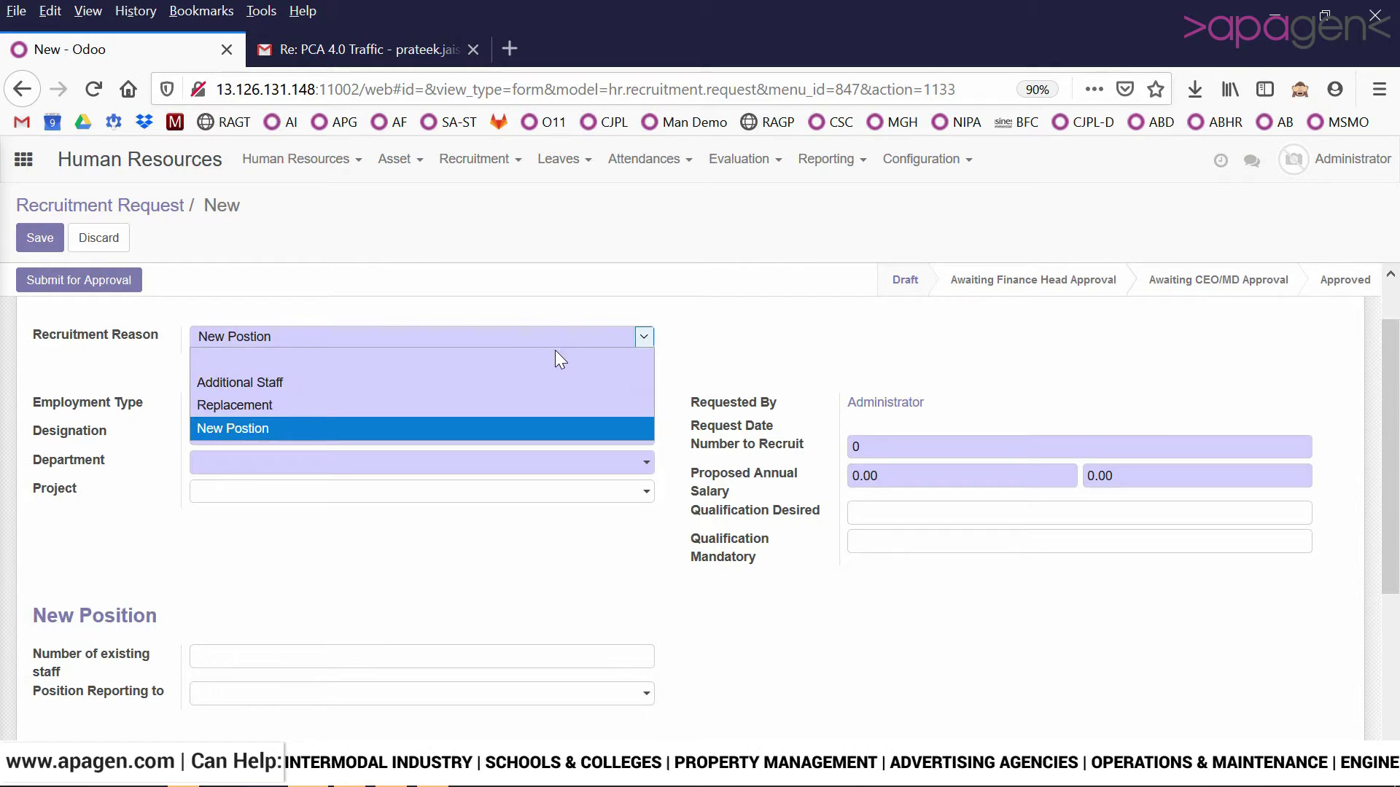
left_click(528, 406)
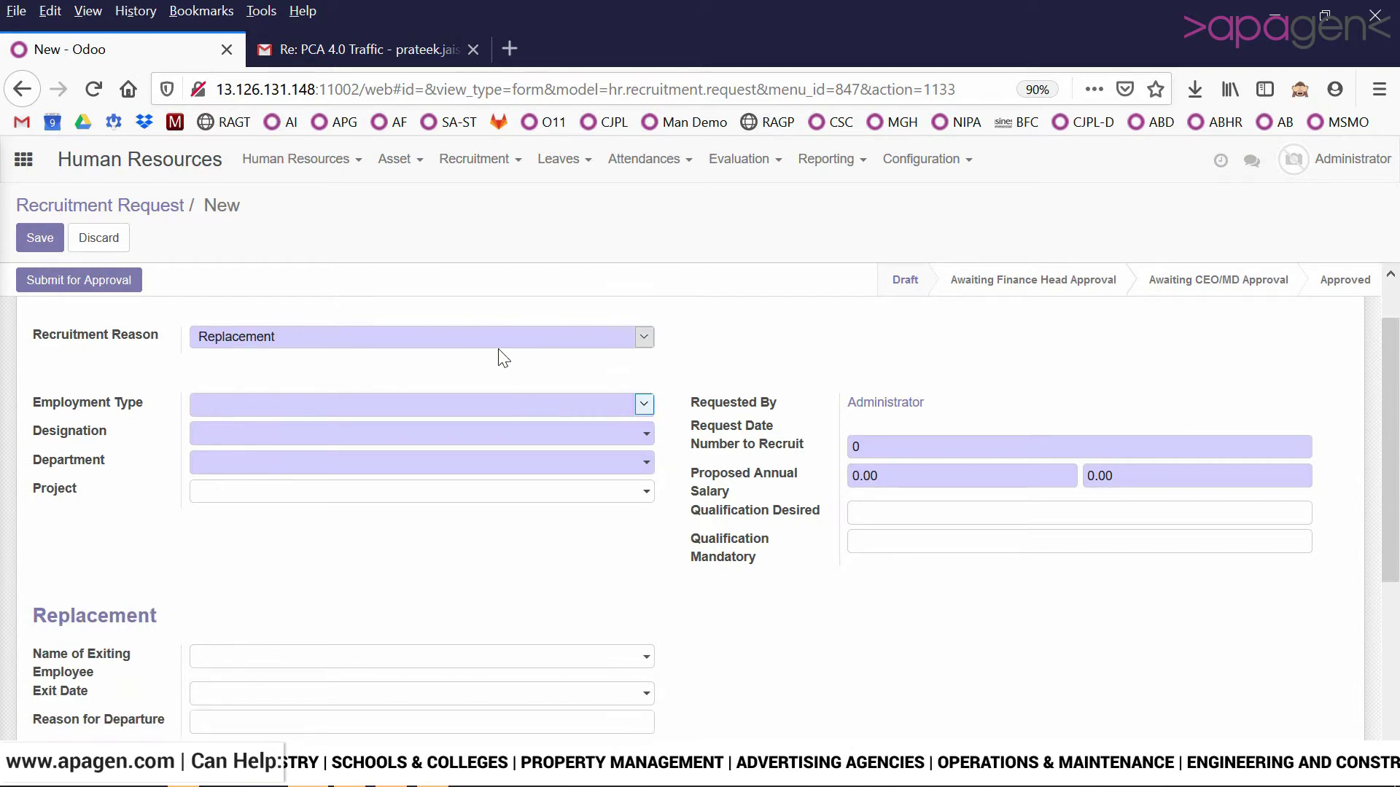
left_click(501, 341)
left_click(453, 384)
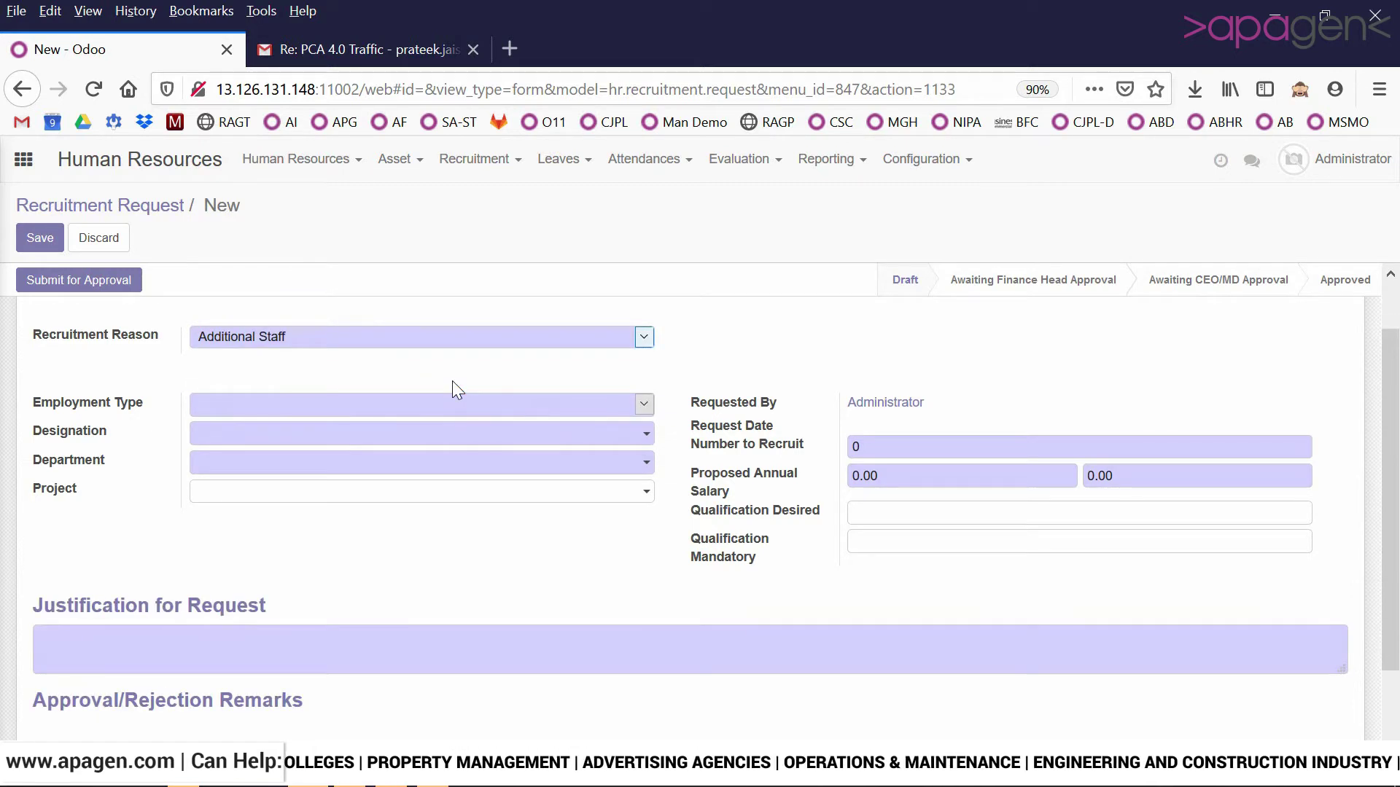
left_click(406, 401)
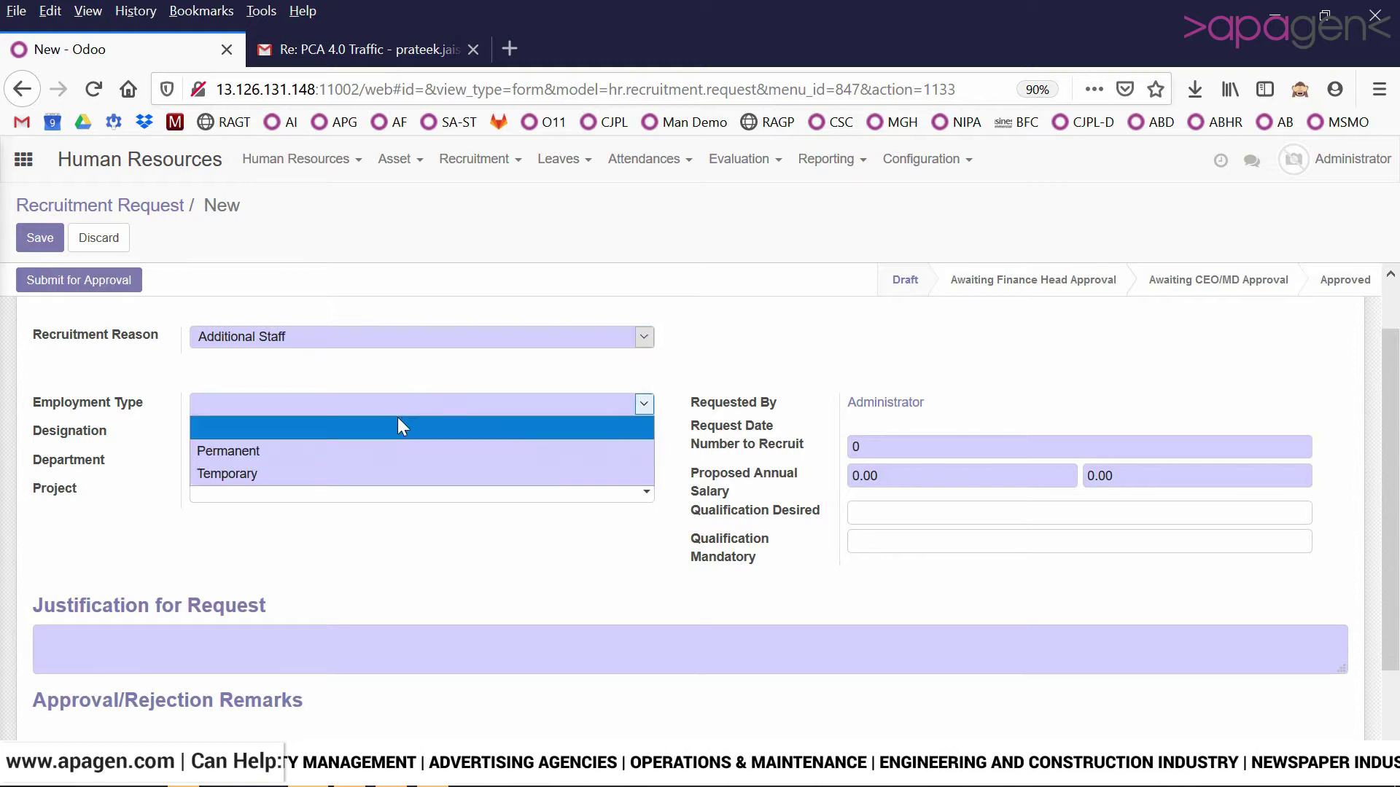
left_click(386, 443)
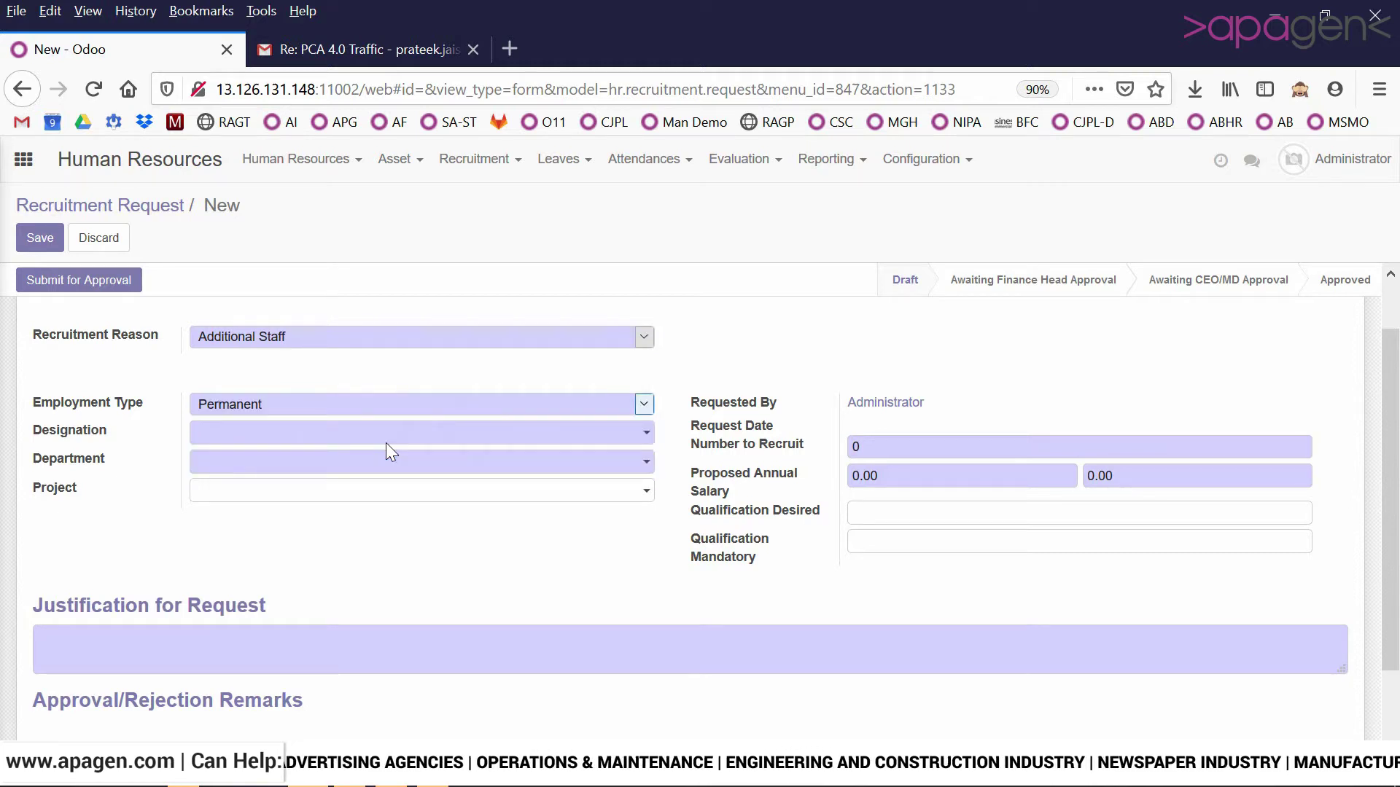
Set the designation to Project Manager and the department to Information Technology.
left_click(386, 438)
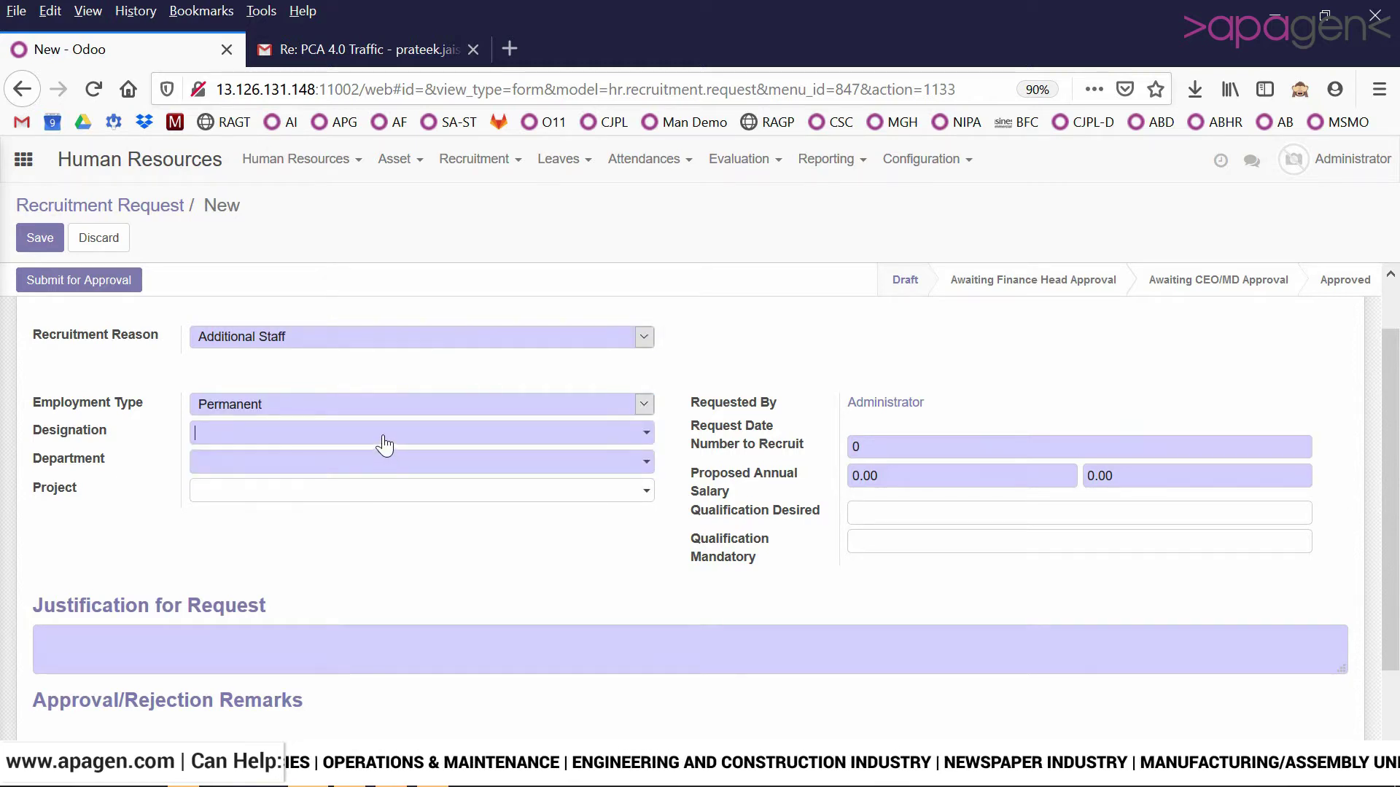
left_click(371, 487)
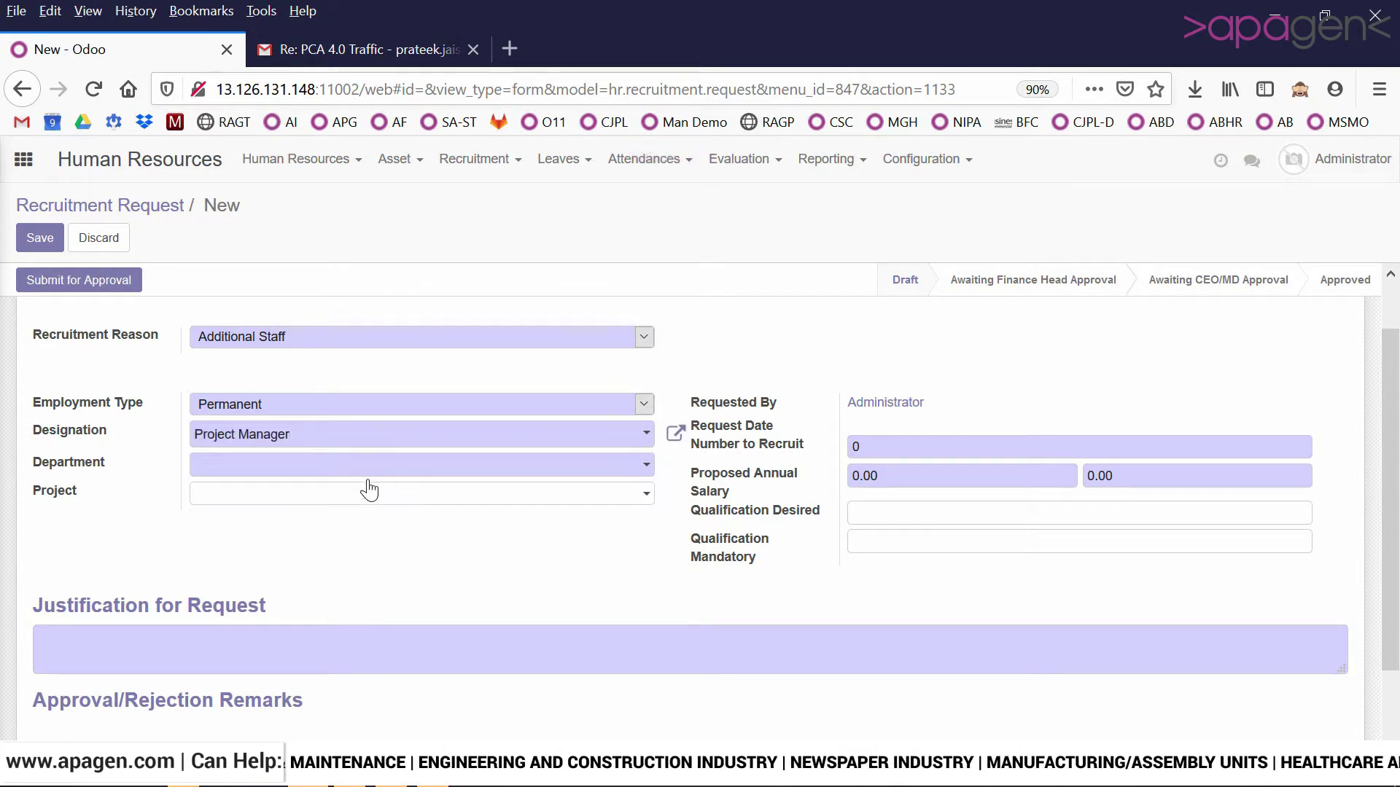
left_click(364, 469)
left_click(355, 525)
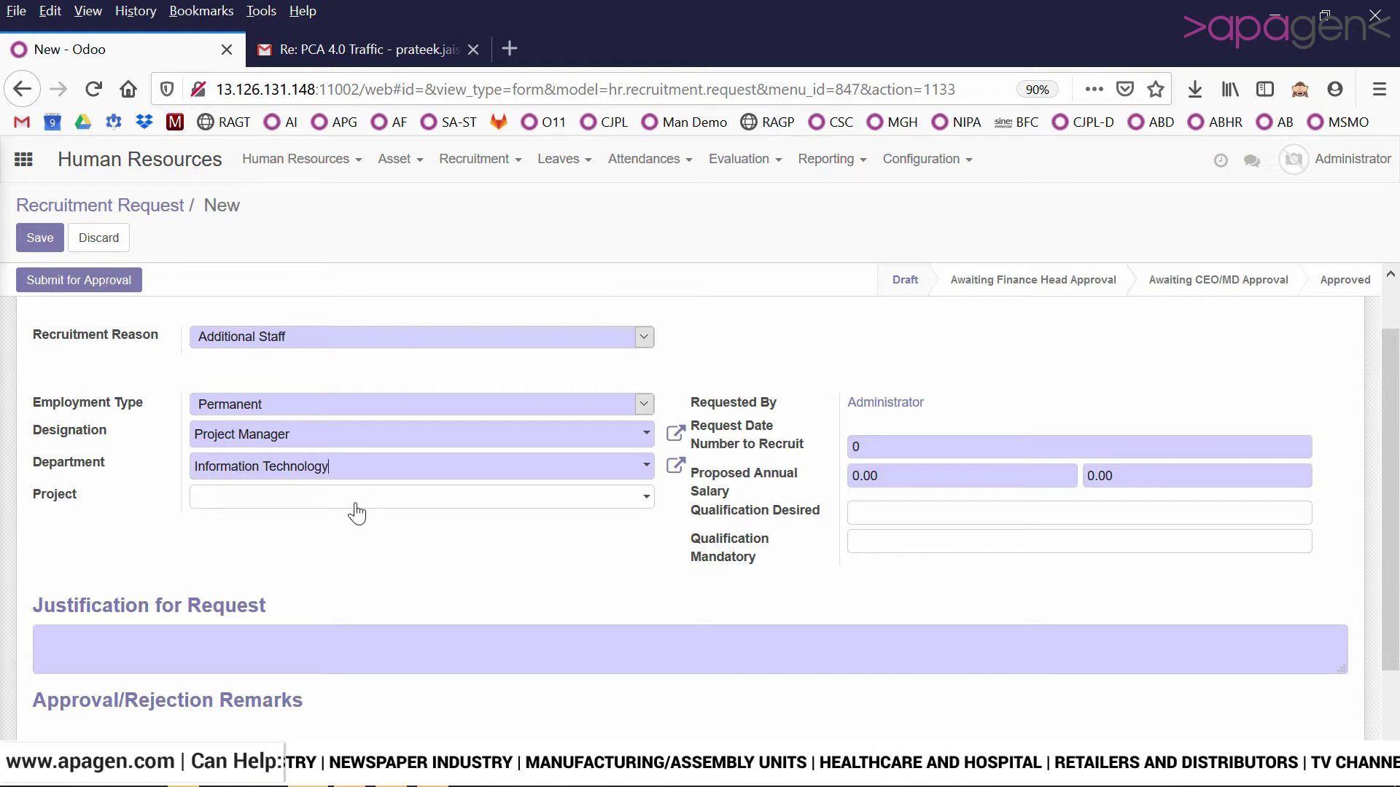
left_click(351, 499)
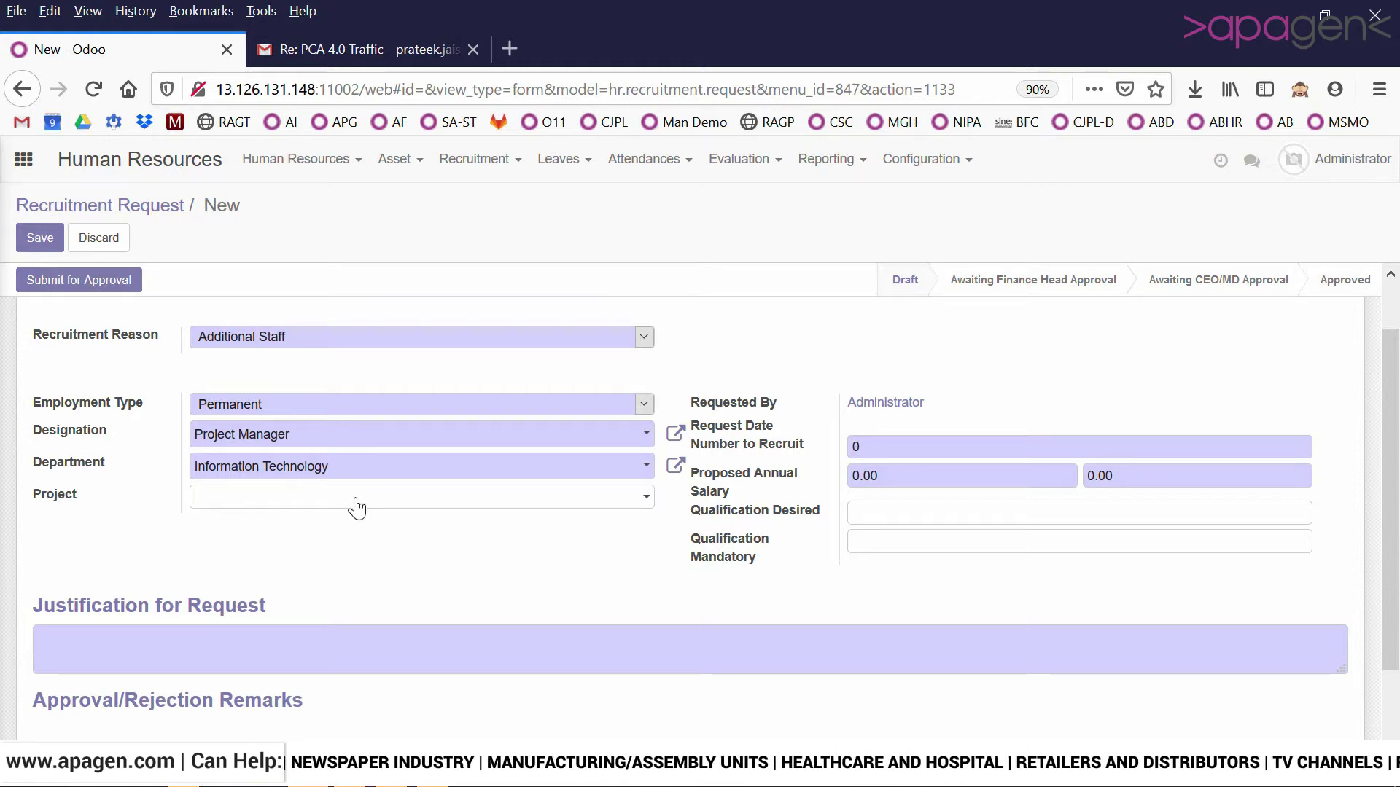
left_click(770, 605)
Set the number to recruit to 1 and the proposed annual salary range to 42322 through 65432.
left_click(897, 456)
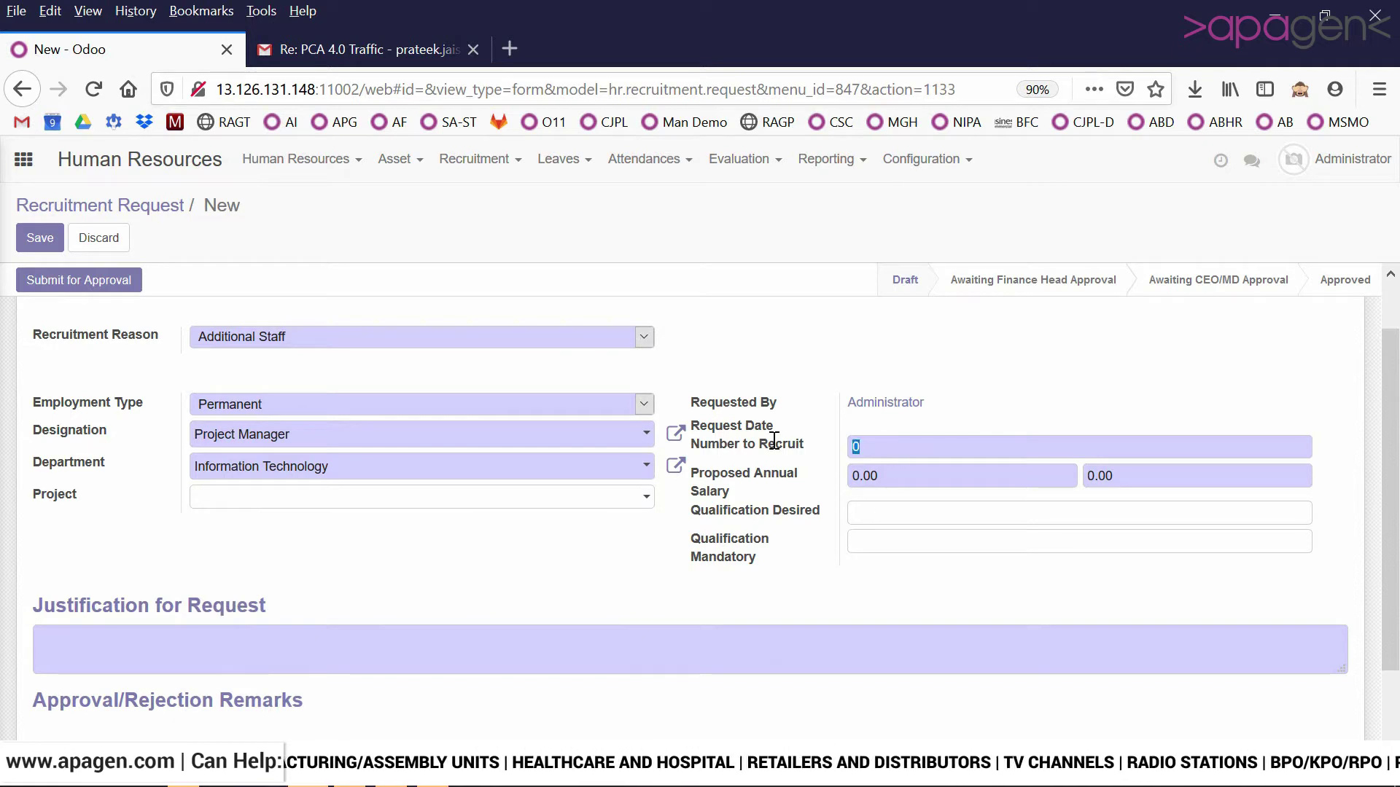
type("1")
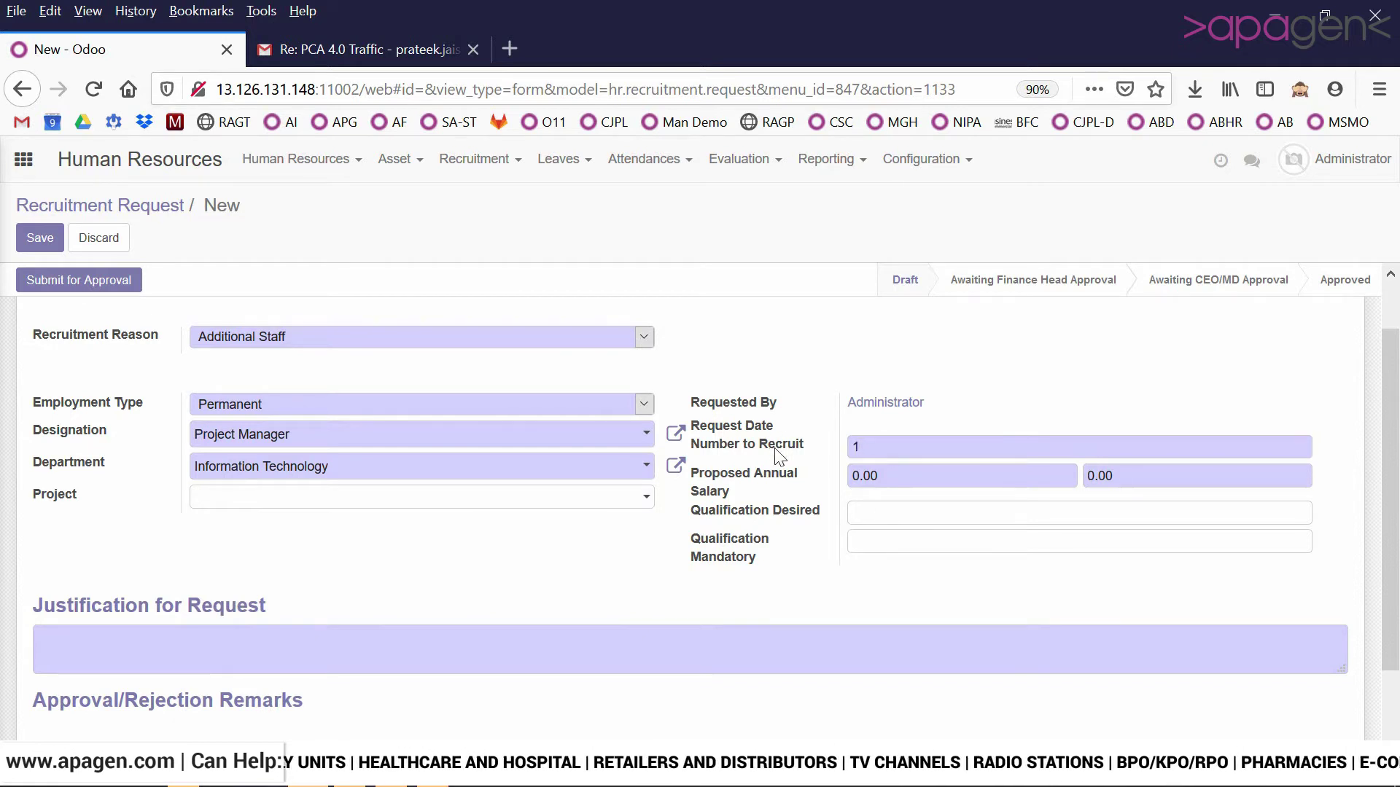
left_click(922, 478)
type("42322")
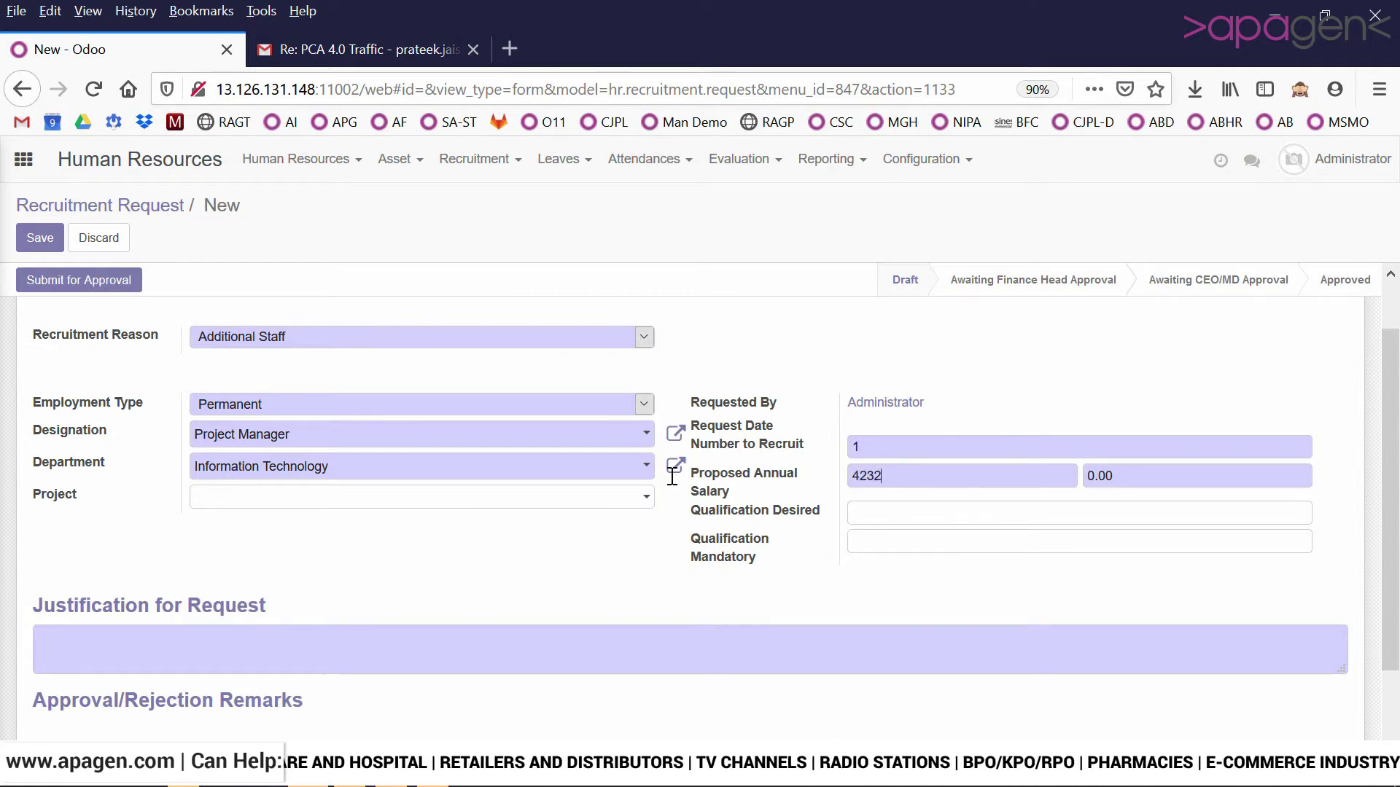
left_click(1163, 475)
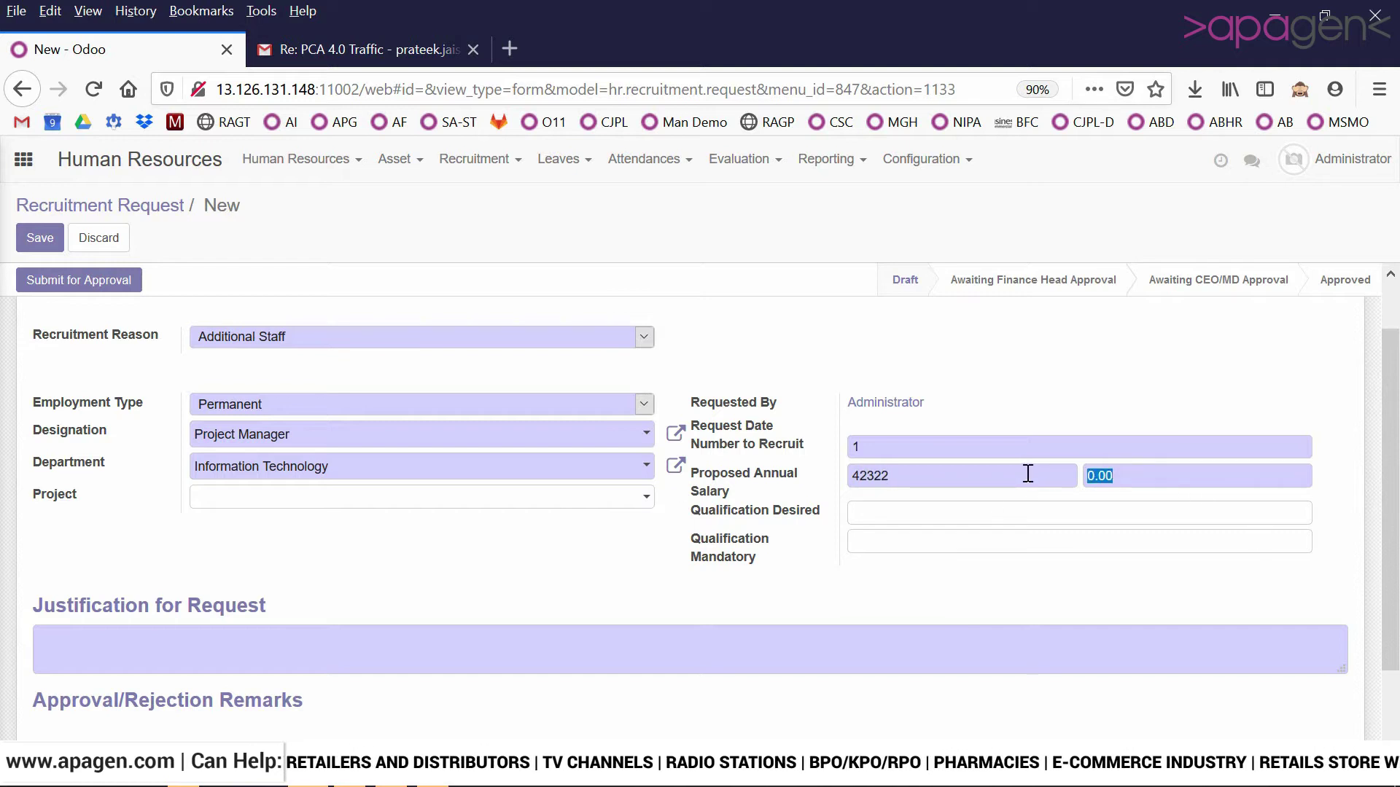
type("6543")
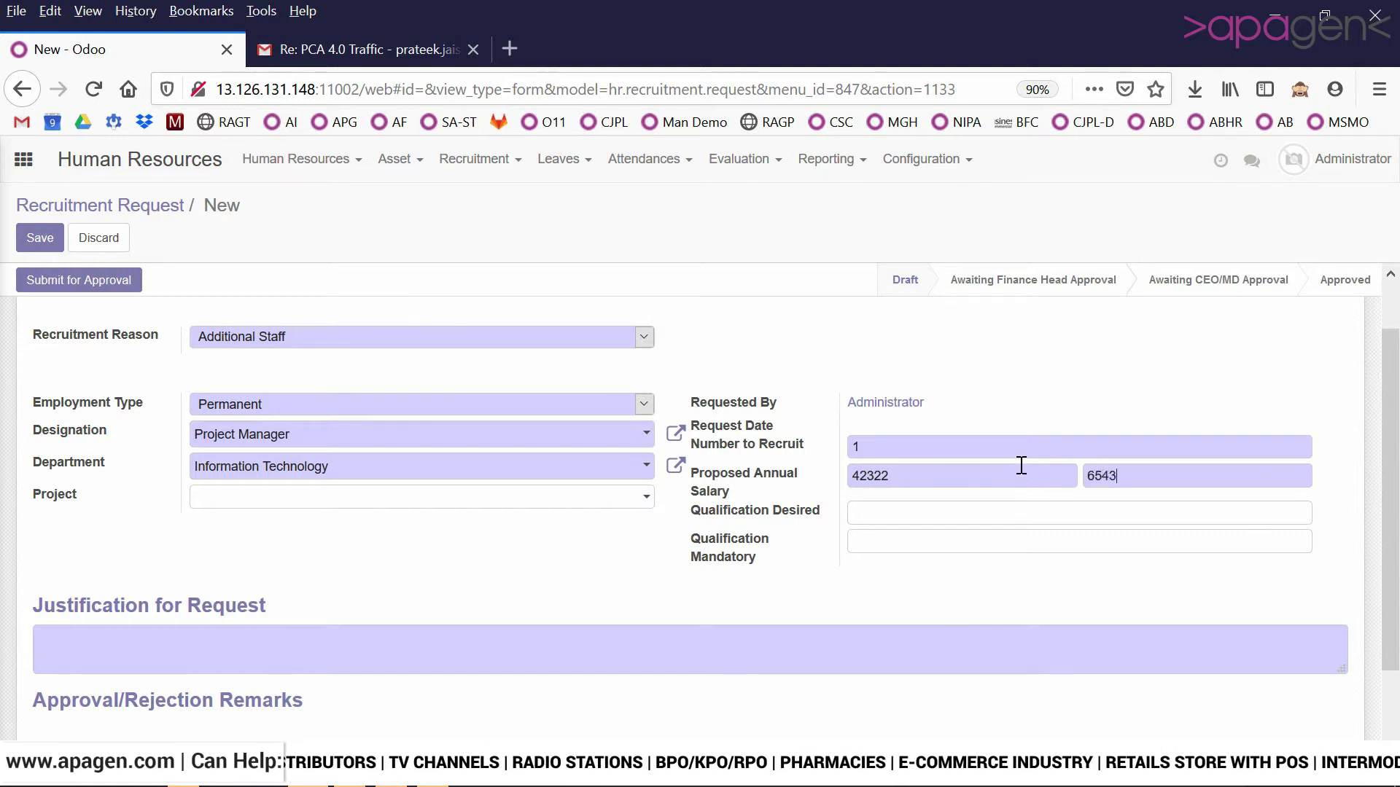
type("2")
Enter CAPM, PMP as the desired qualification and Bachelor of Engineering as the mandatory qualification.
scroll(1130, 385, "down", 2)
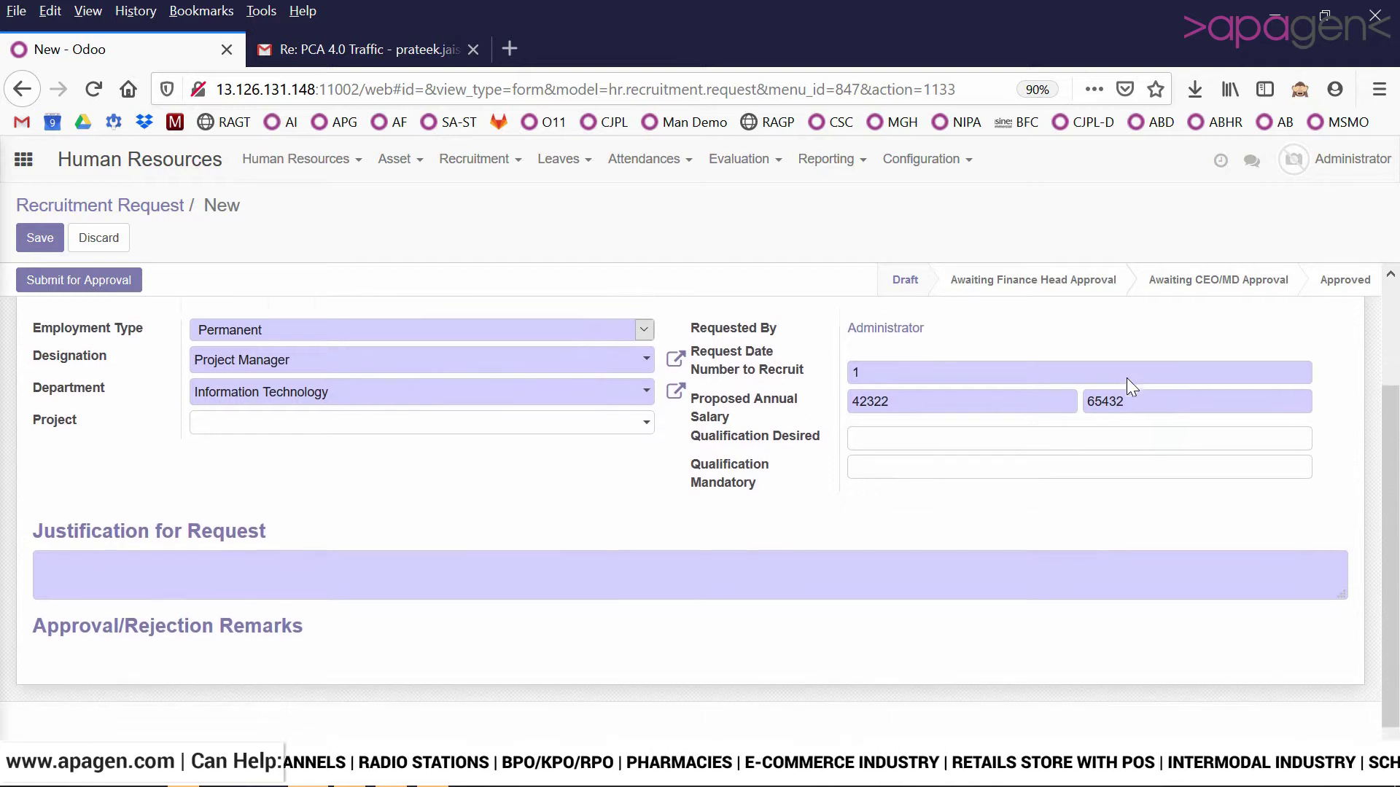
left_click(970, 439)
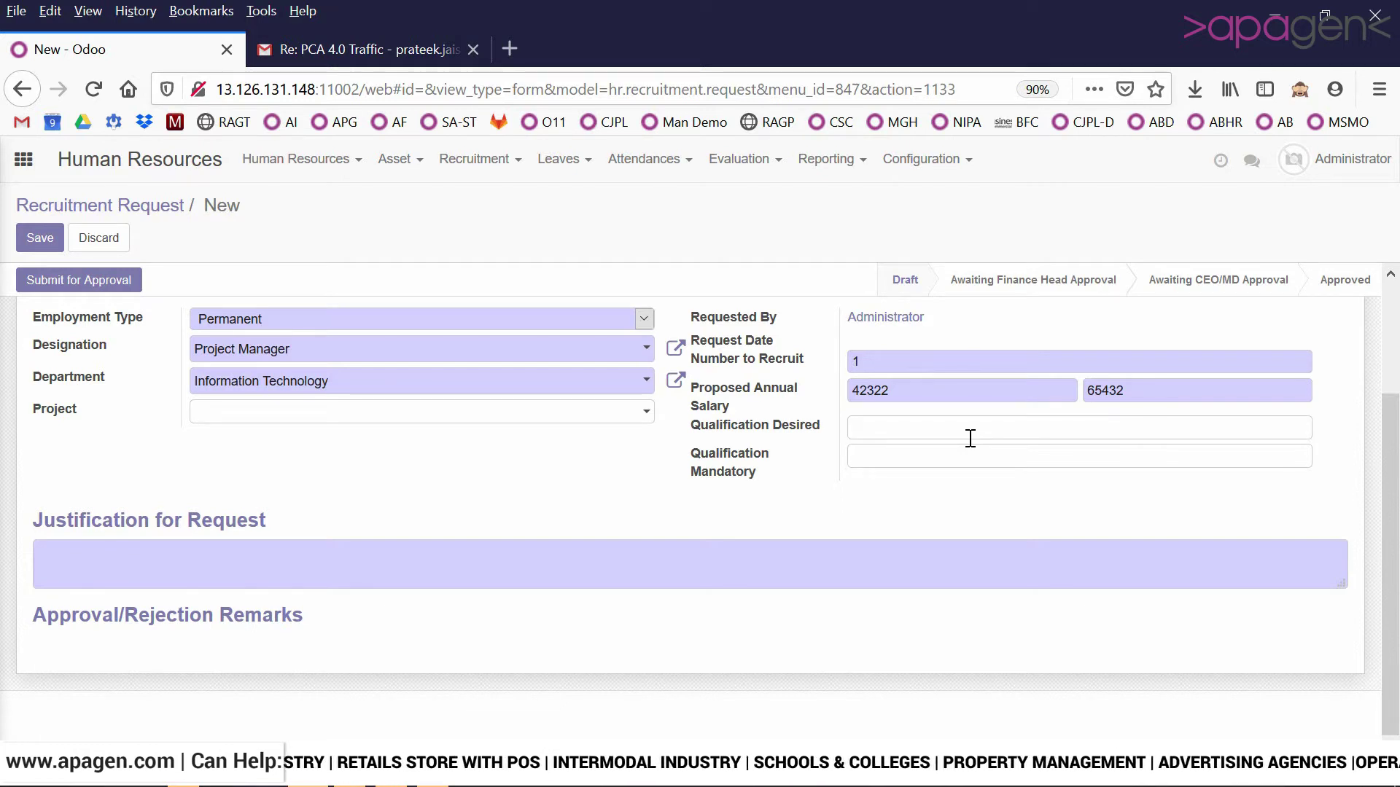
type("CAPM, ")
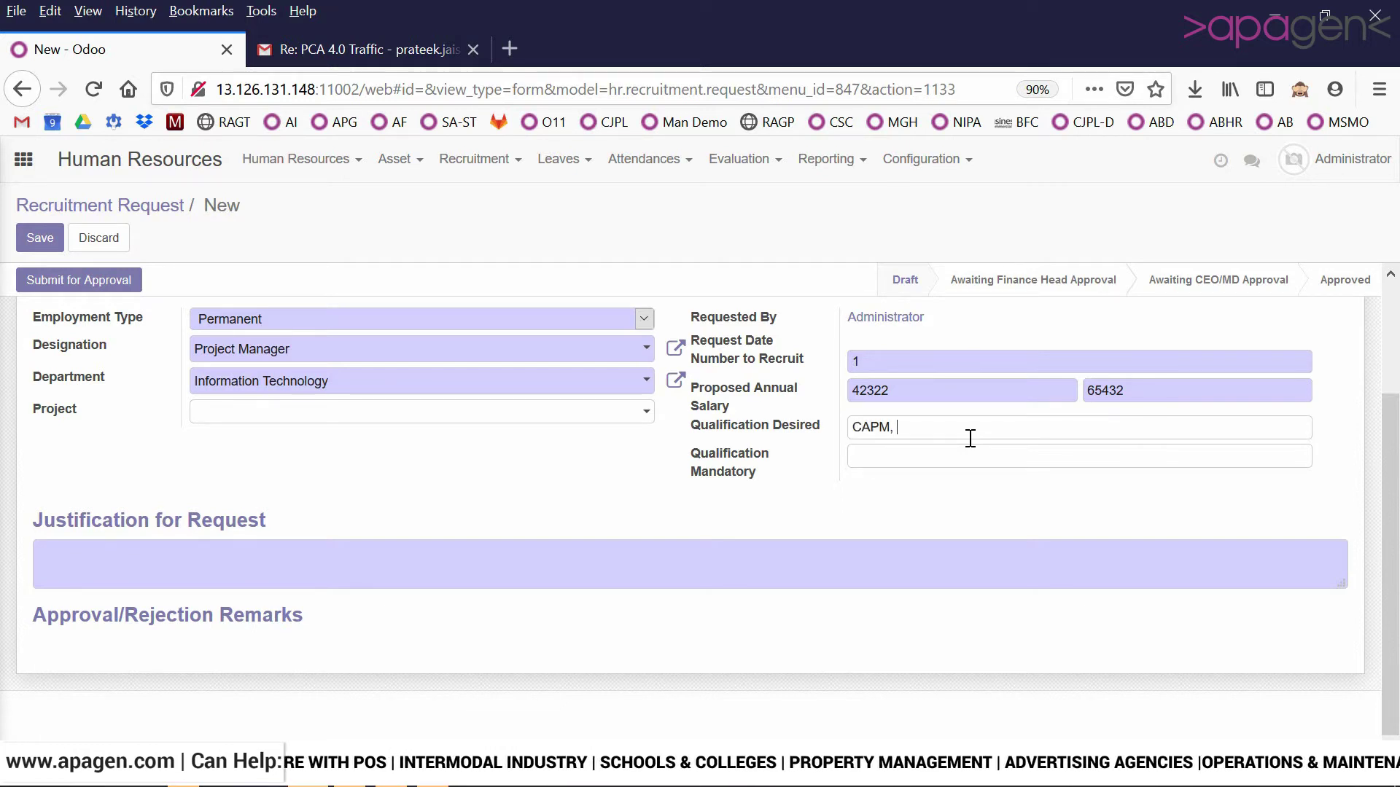
type("PMP")
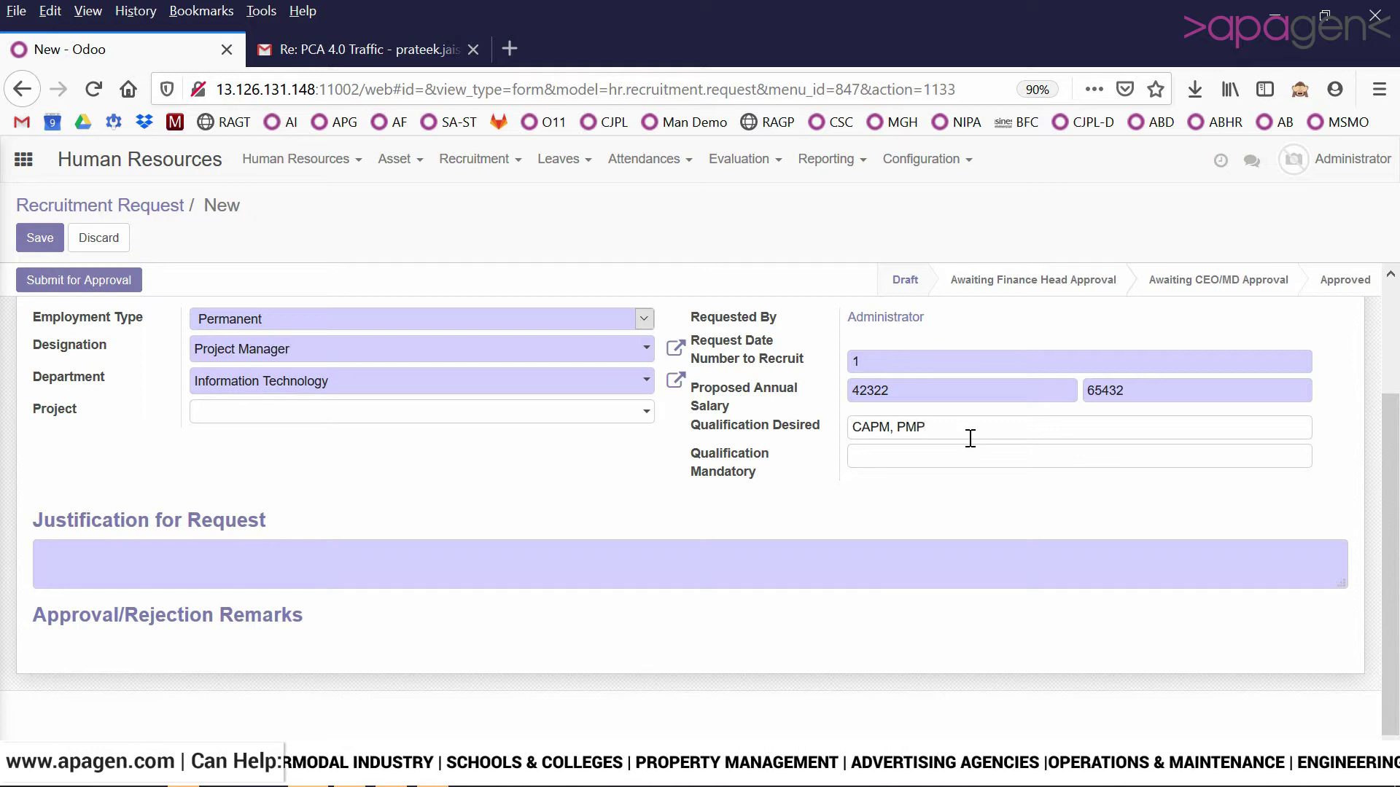
type("Bach")
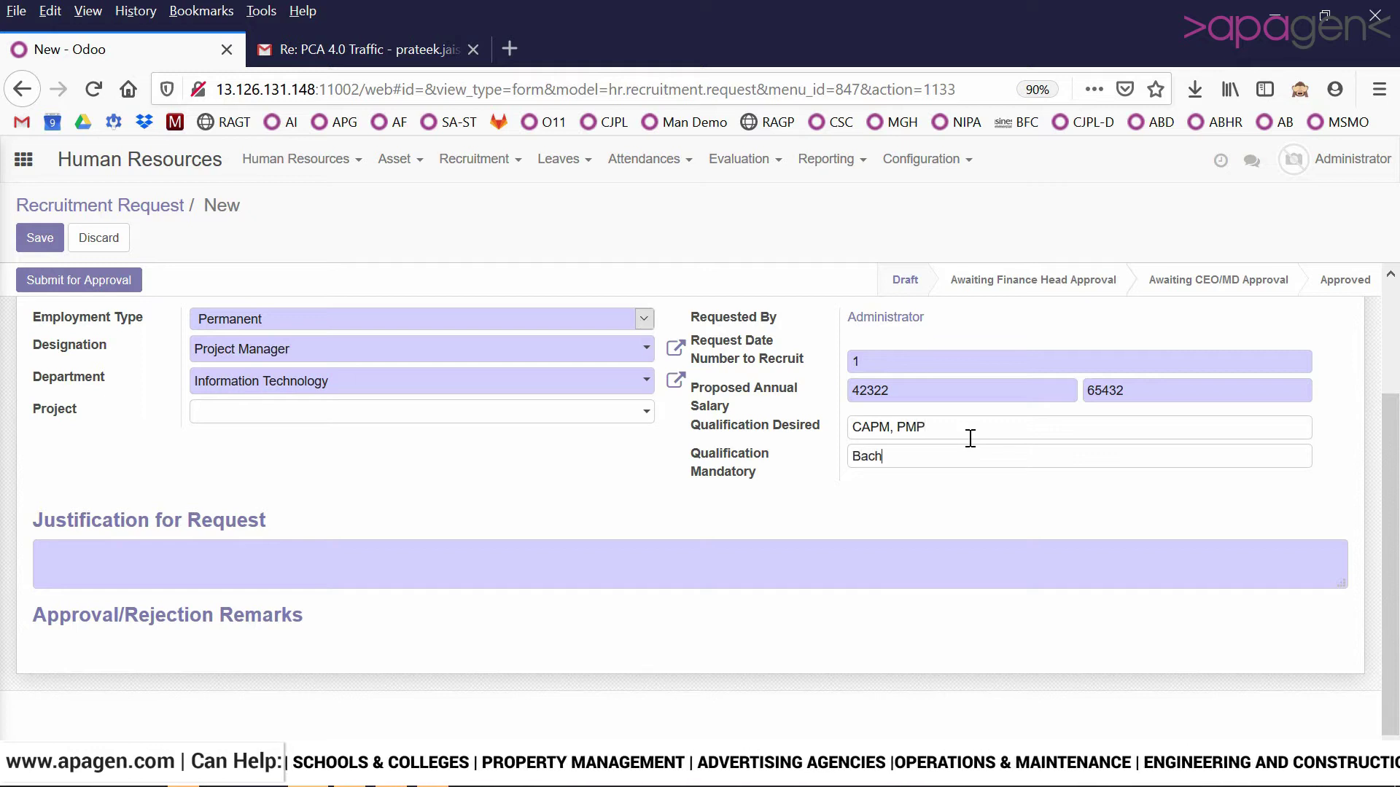
type("elor of ")
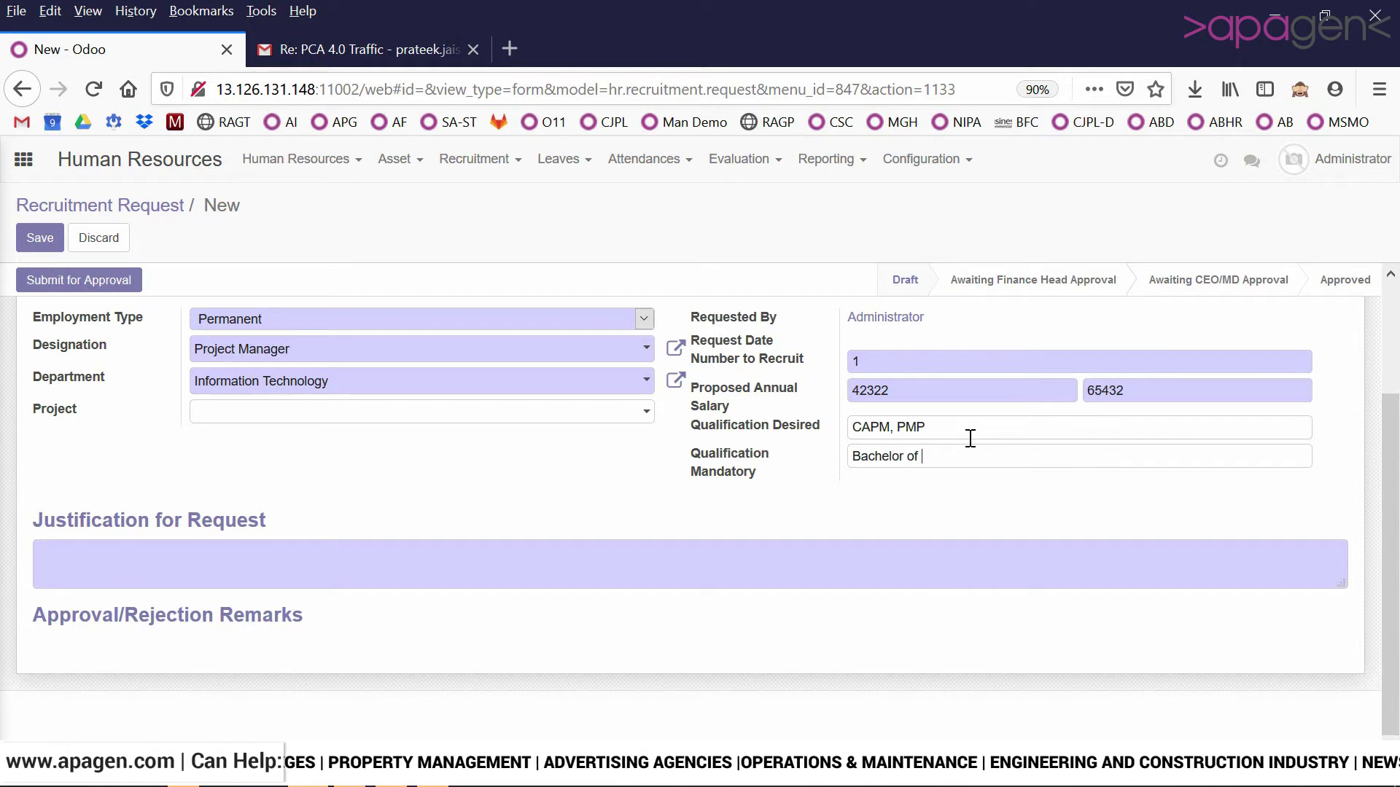
type("Engineeri")
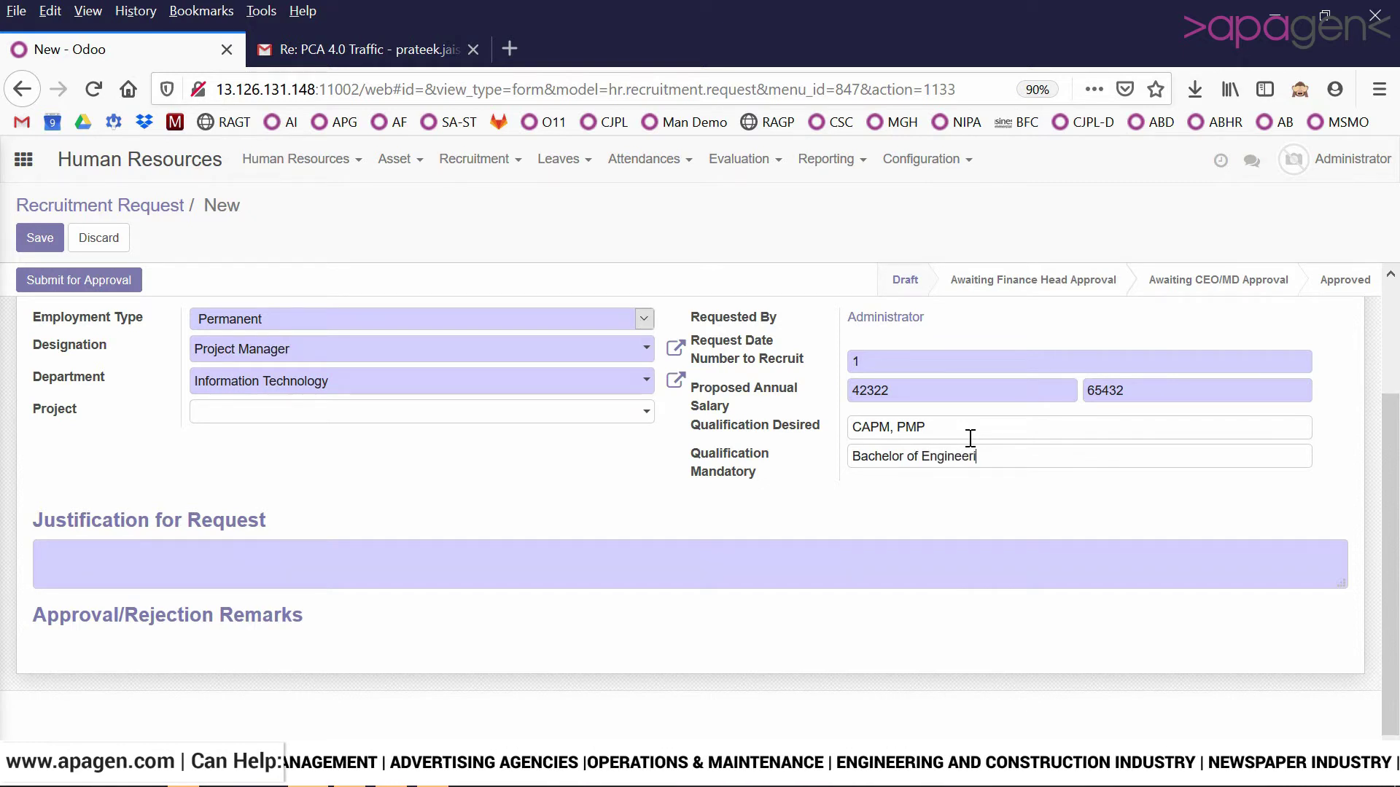
type("ng")
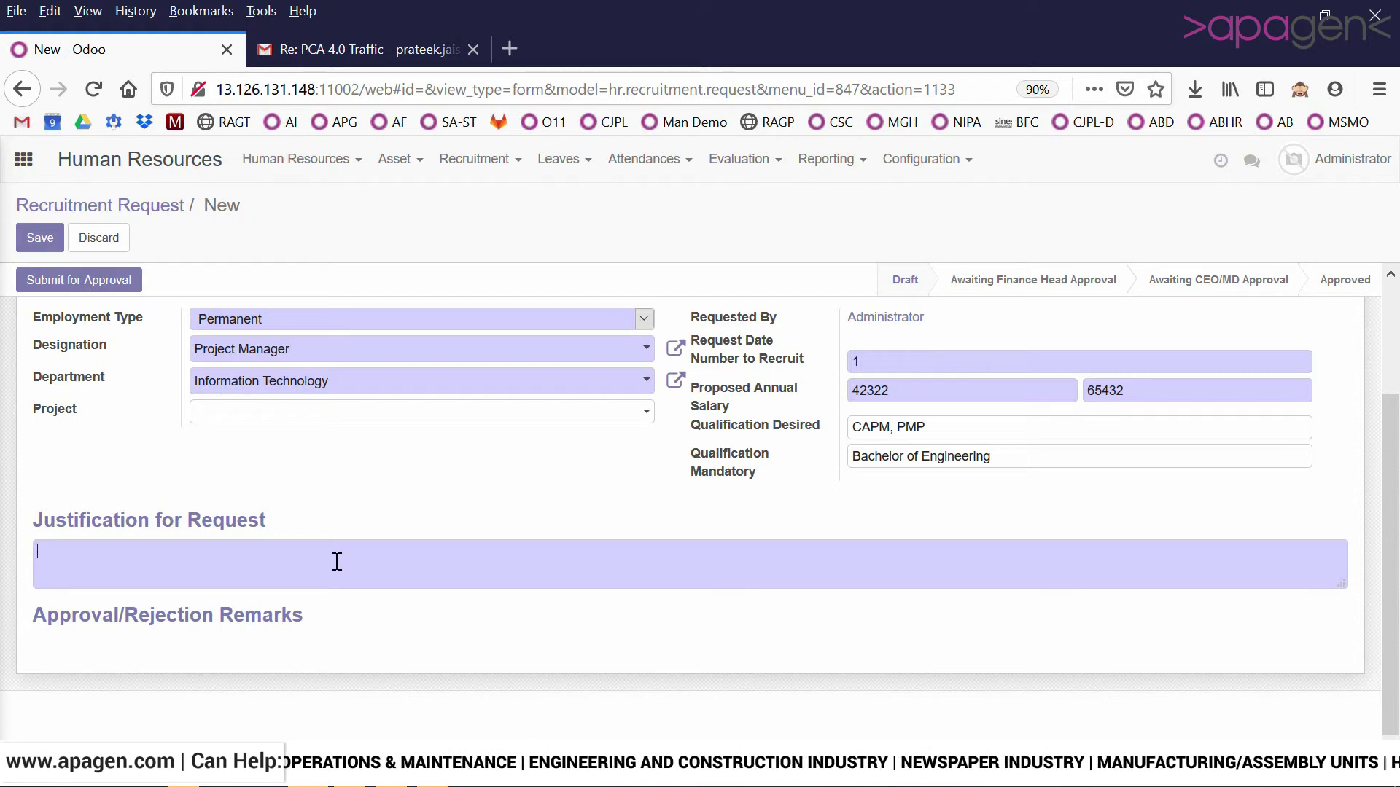
Enter "Require staff to mage upcoming Projects" as the justification for the request.
type("Require ")
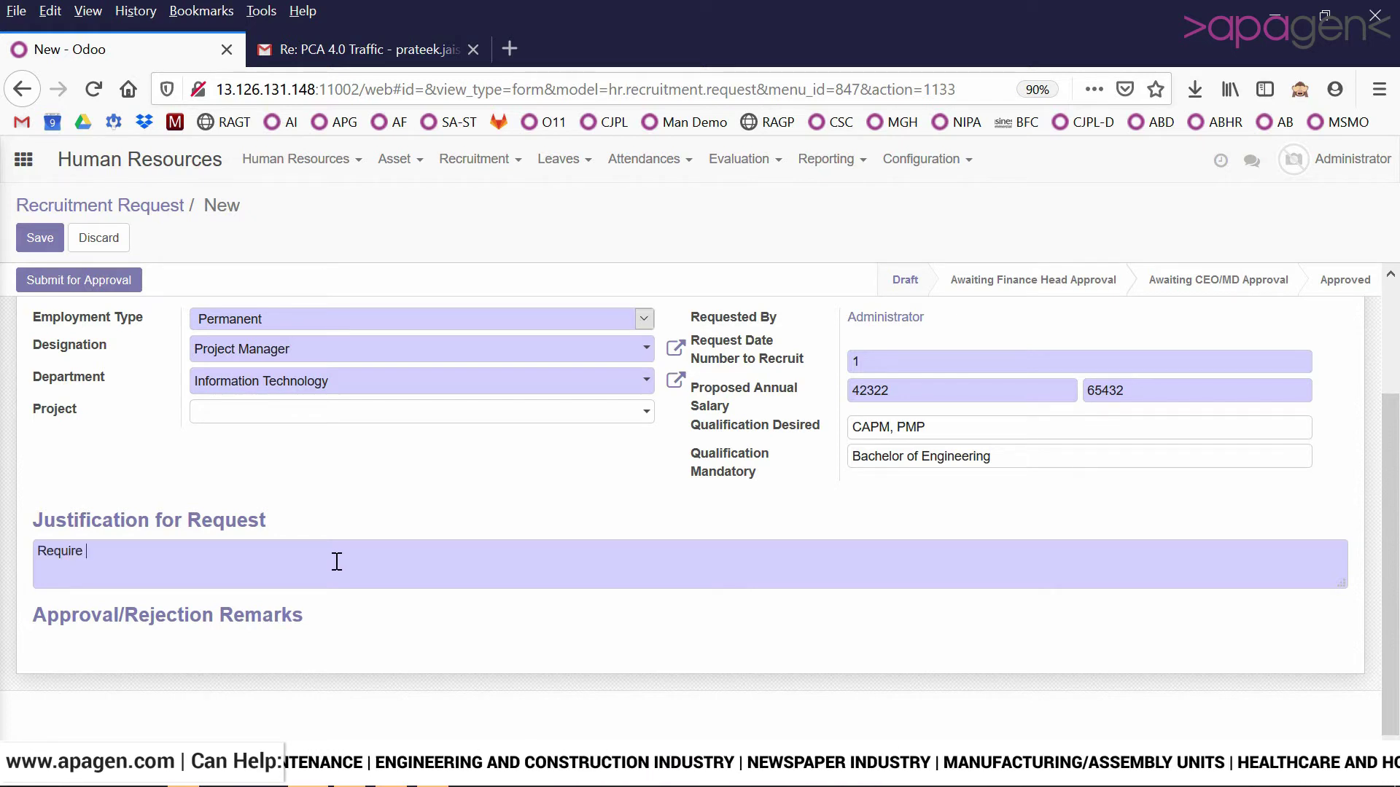
type("staff")
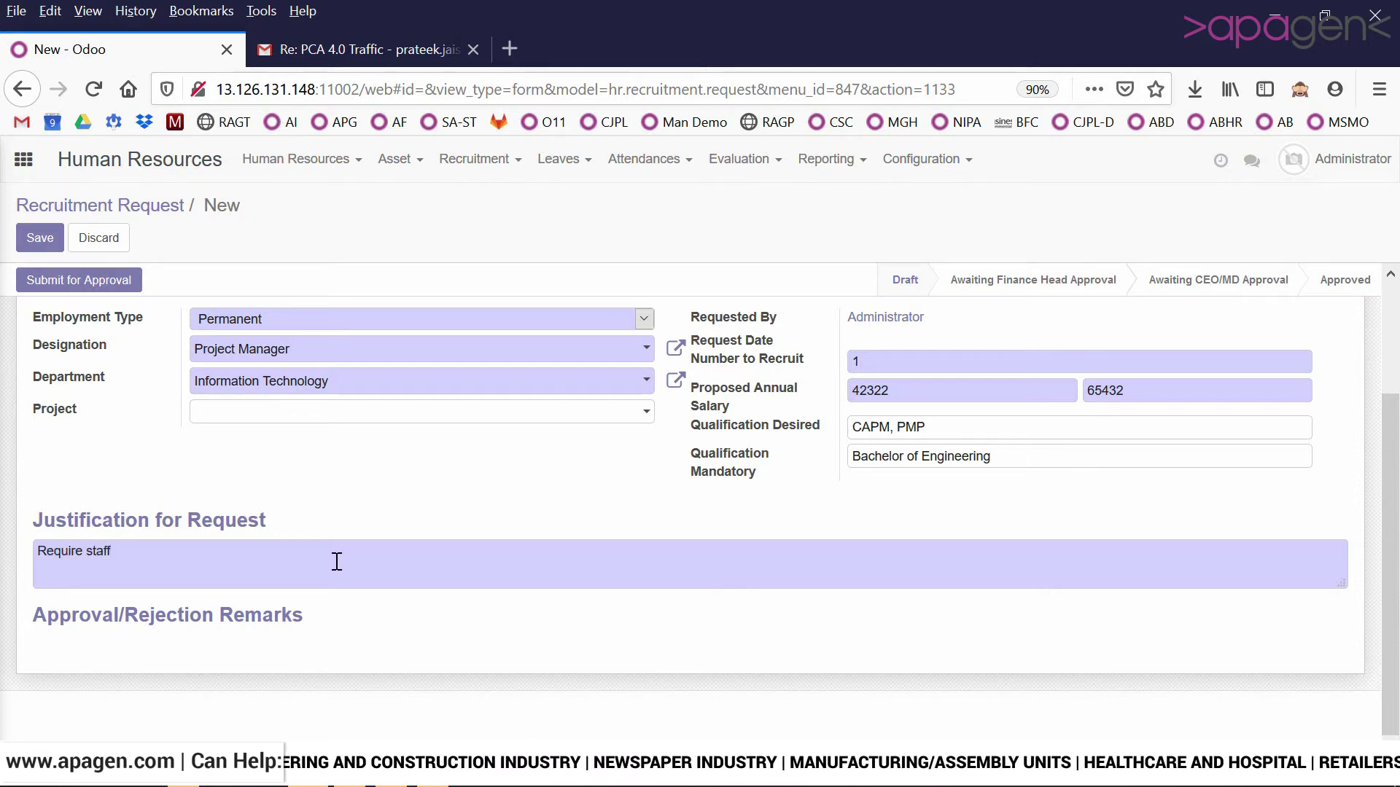
type(" to ma")
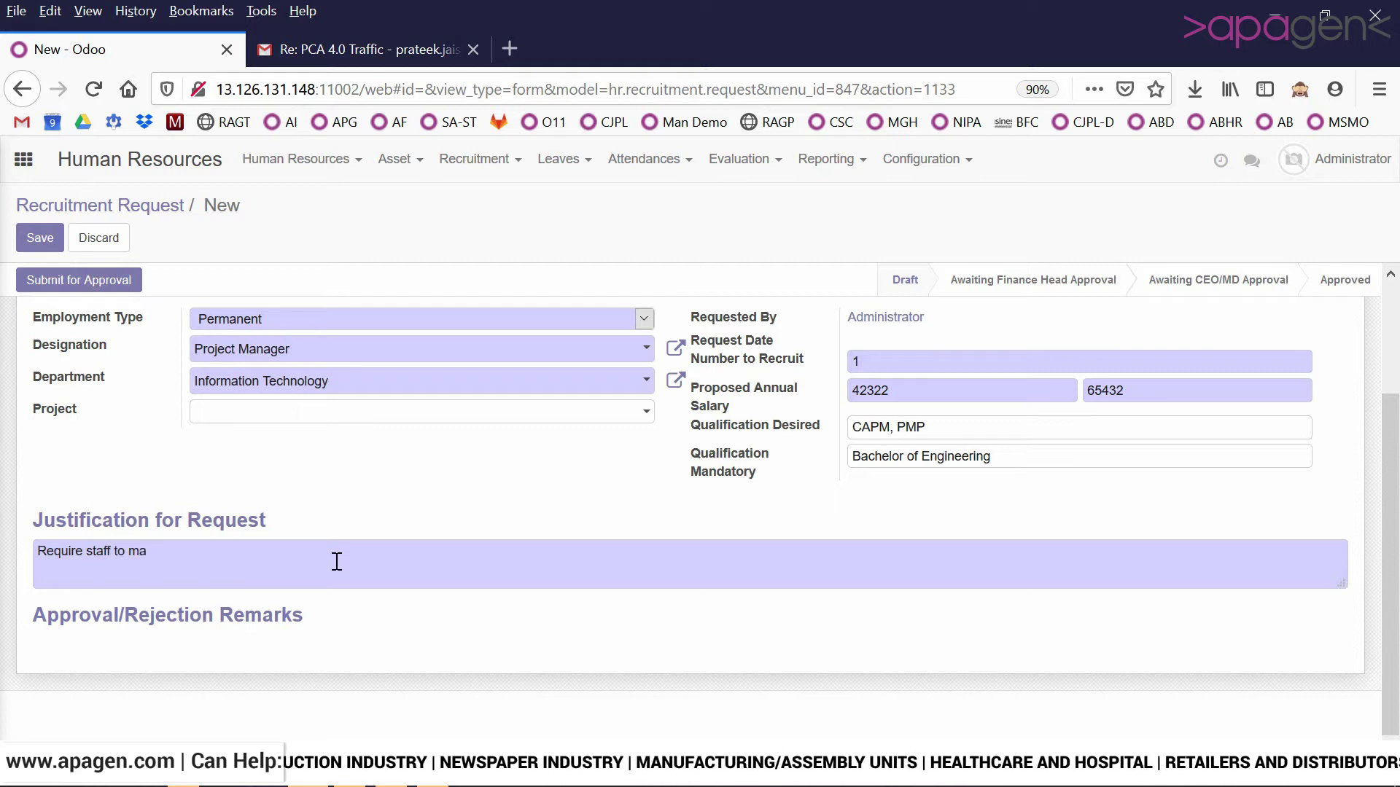
type("ge upcomi")
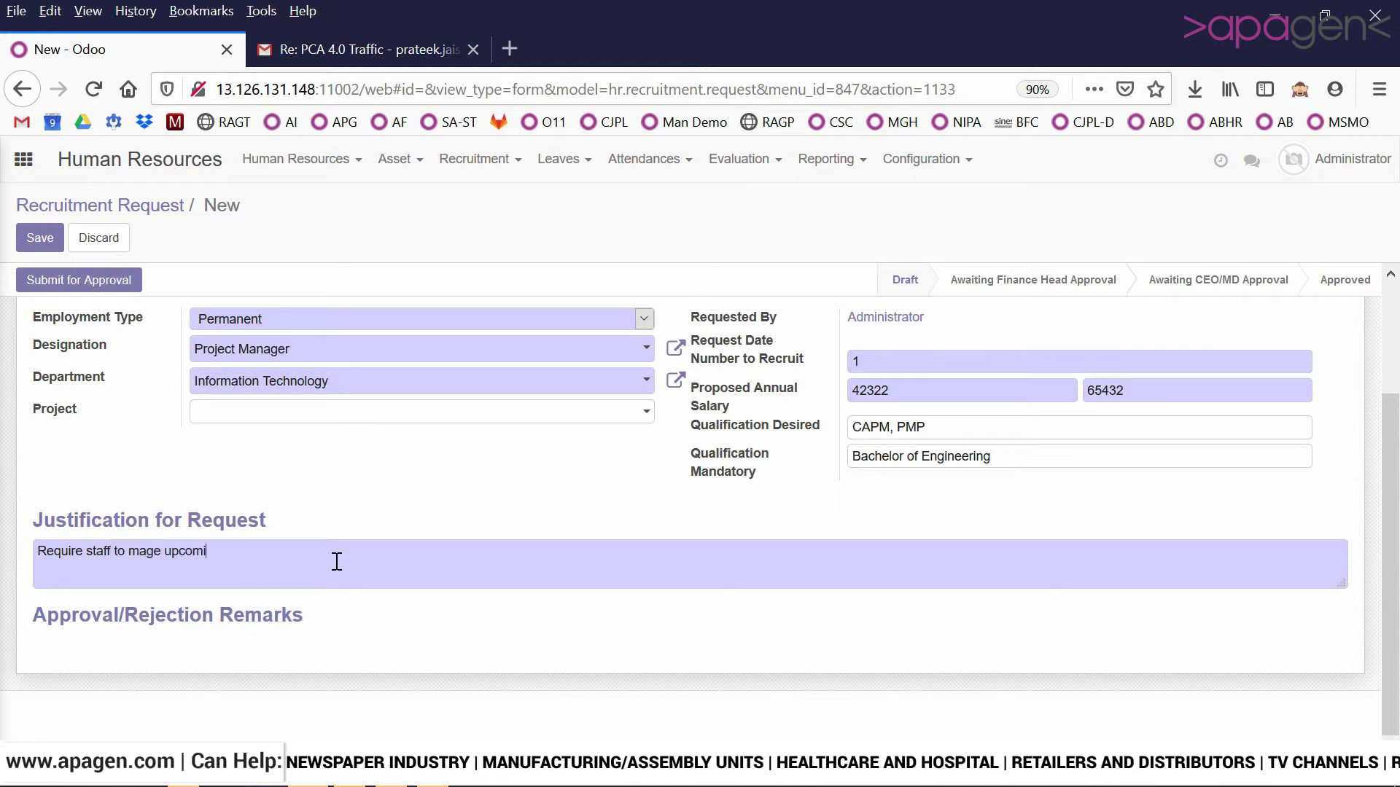
type("ng Project")
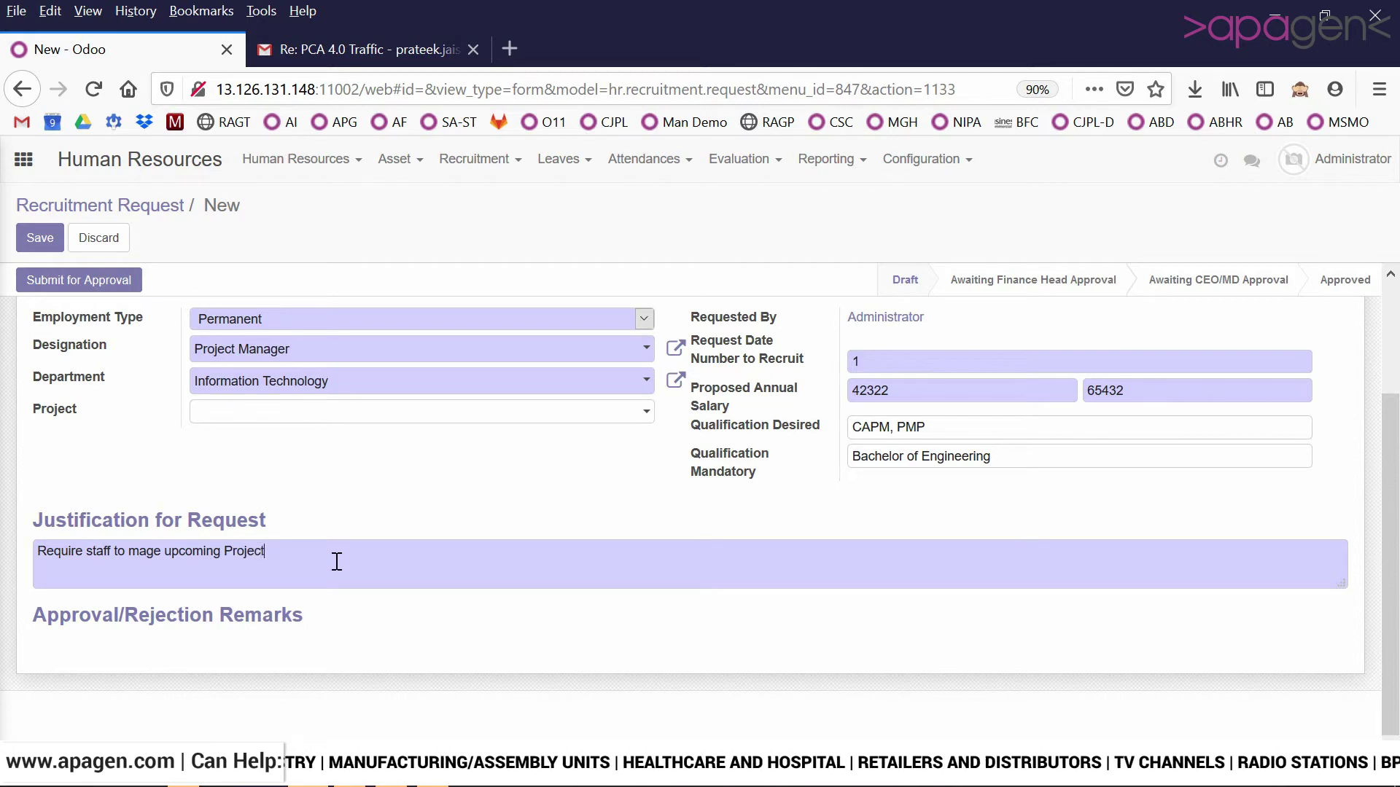
type("s")
Save the recruitment request and submit it for approval.
scroll(337, 561, "up", 3)
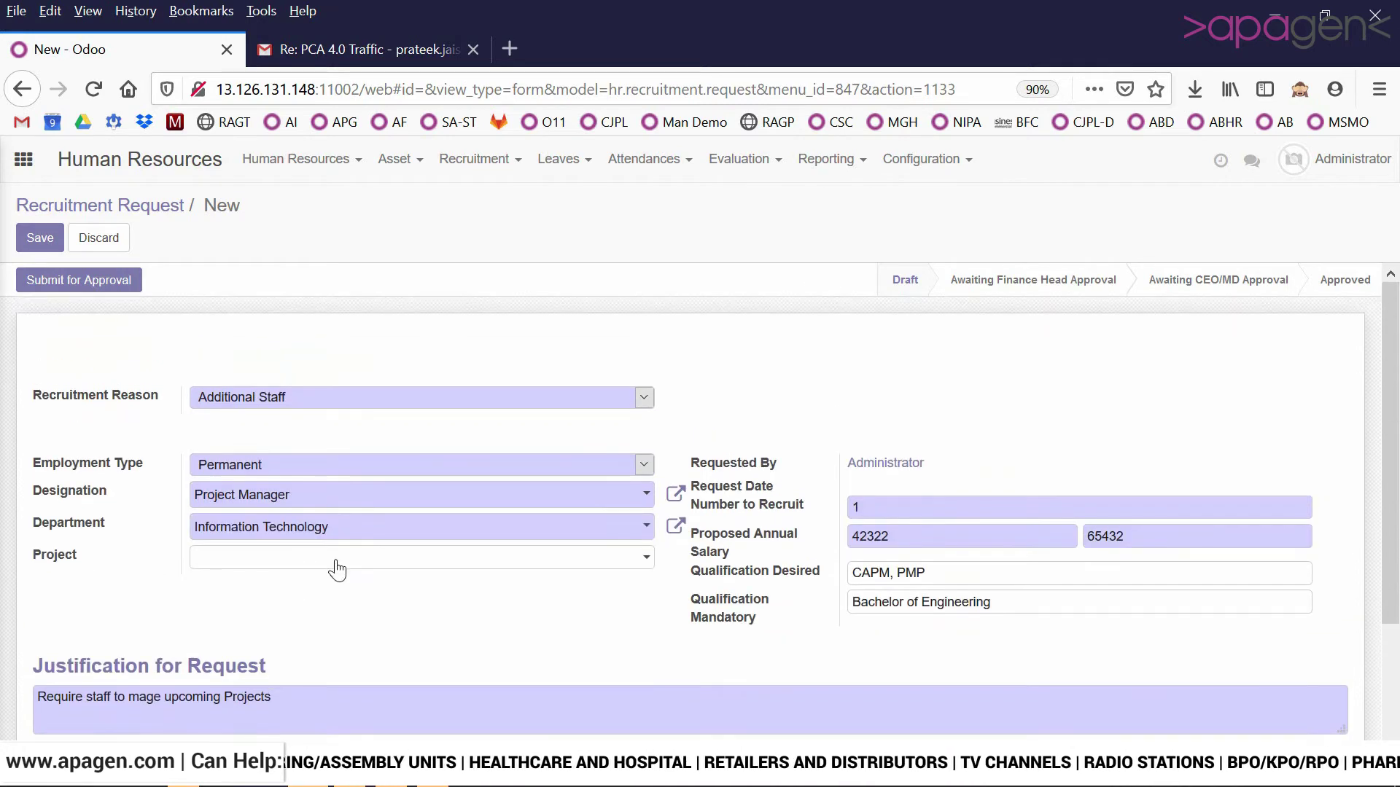
left_click(29, 240)
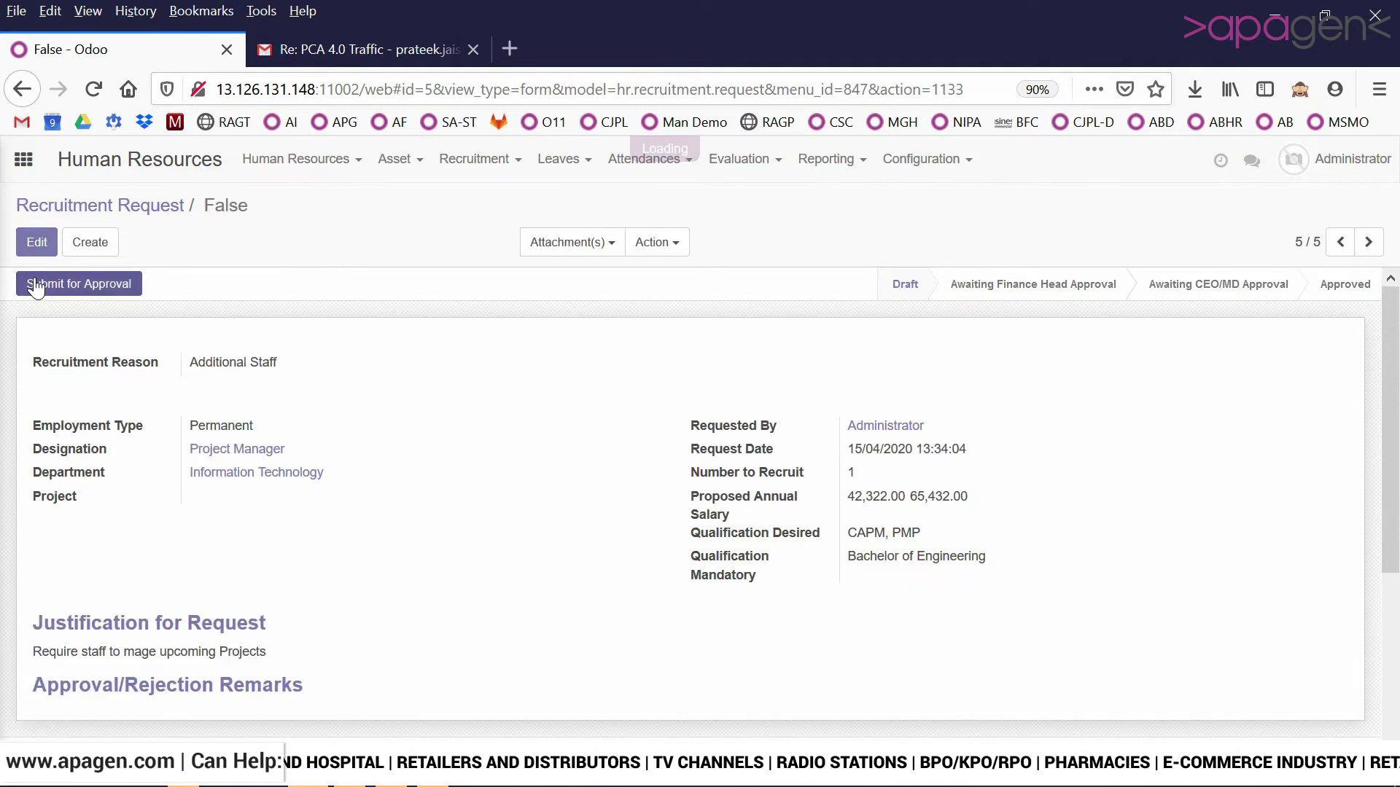
left_click(35, 285)
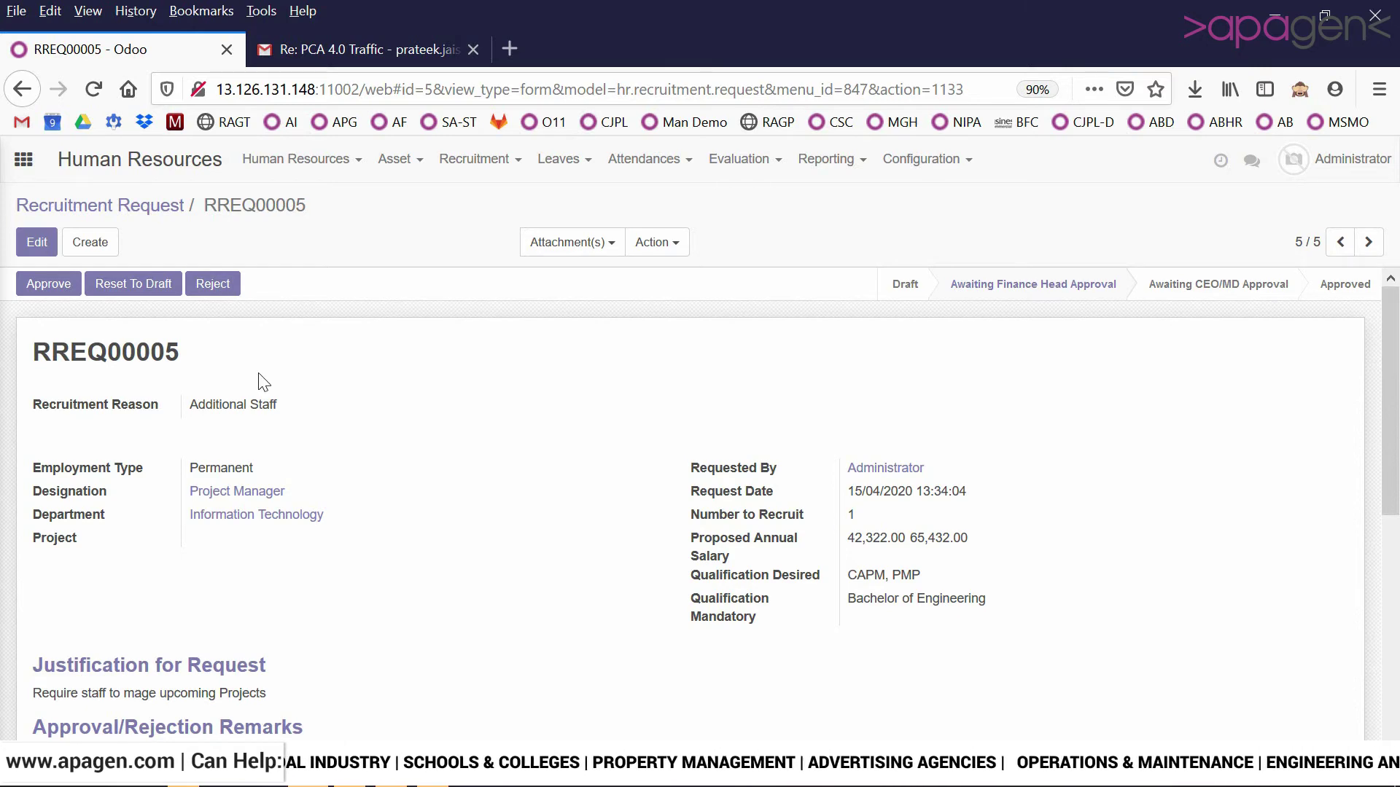
Approve the recruitment request at both the Finance Head and the CEO/MD approval stages.
scroll(256, 460, "down", 5)
scroll(251, 460, "up", 5)
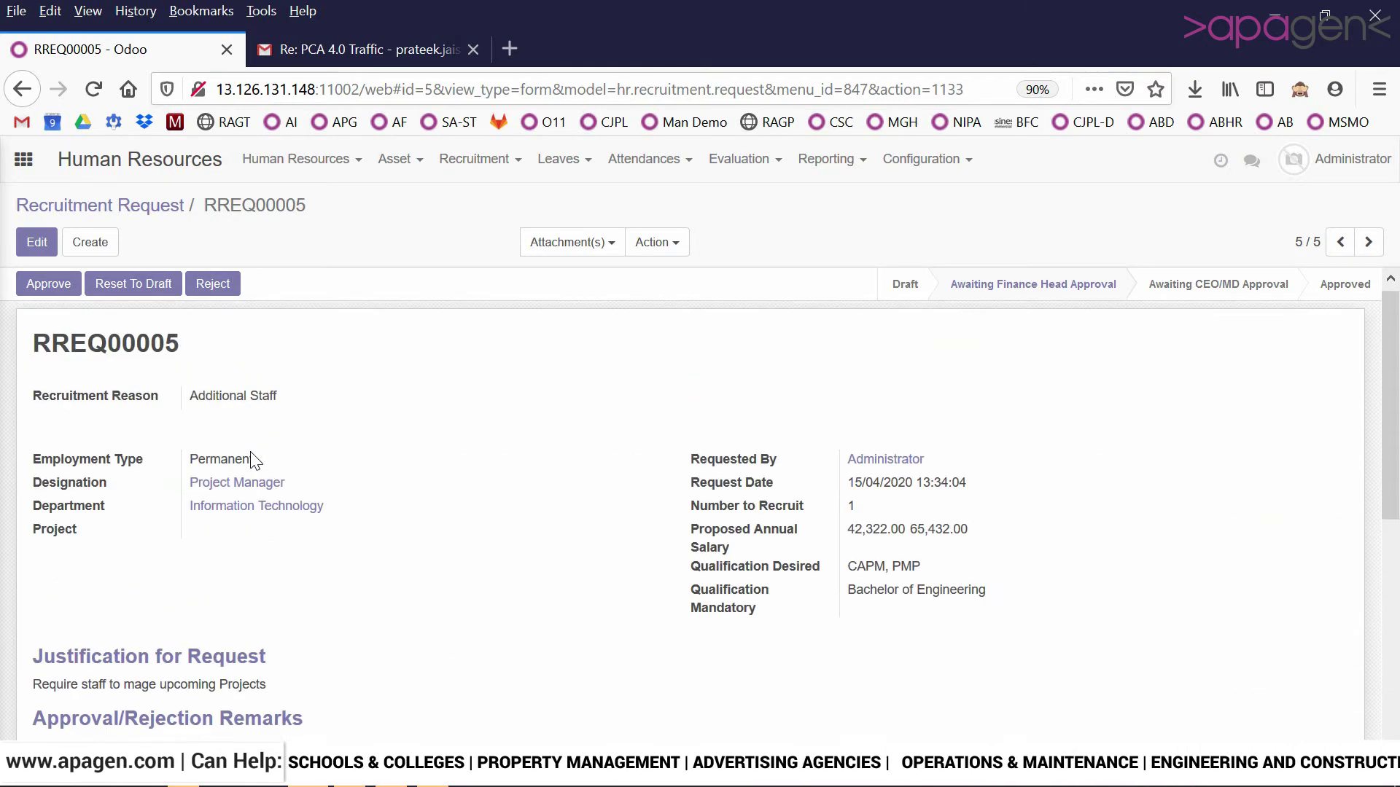
left_click(48, 283)
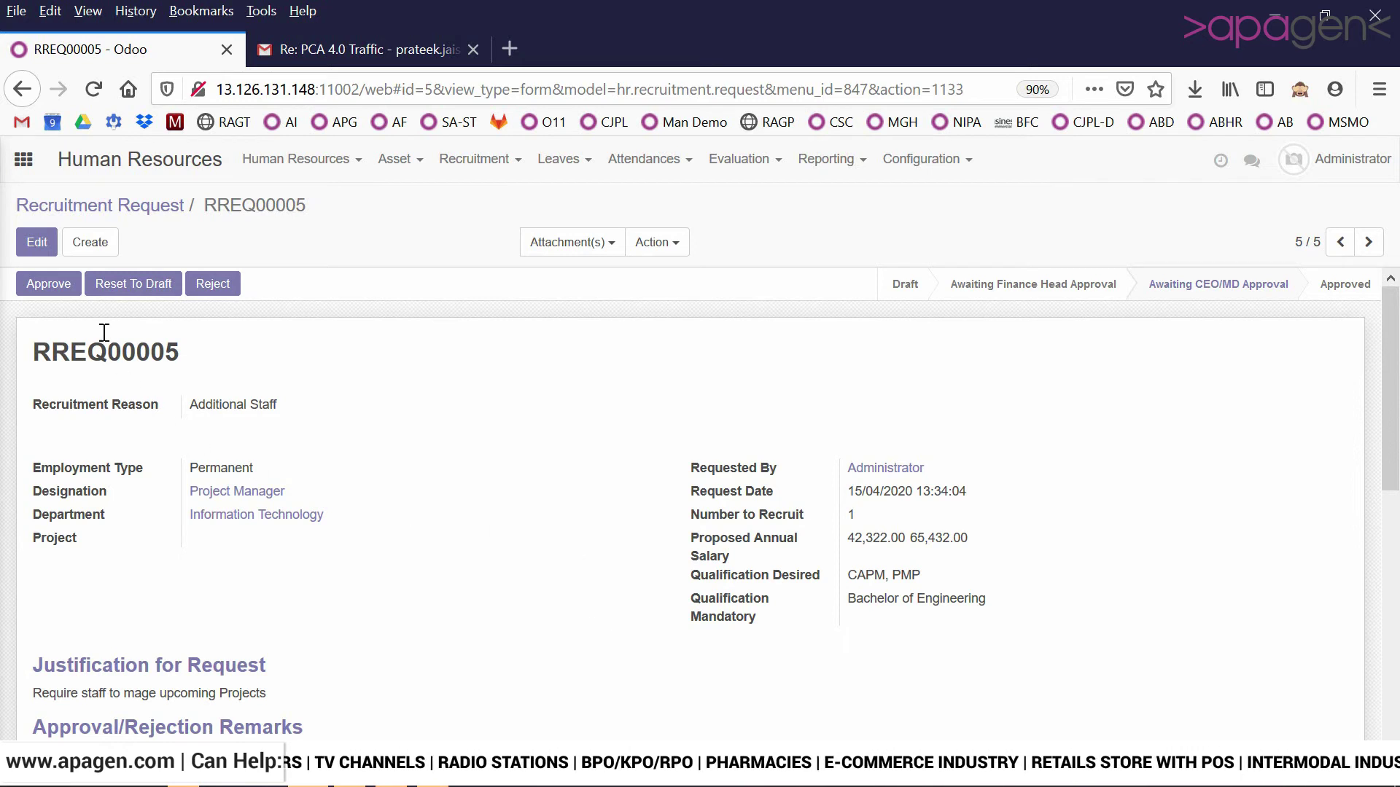
left_click(74, 290)
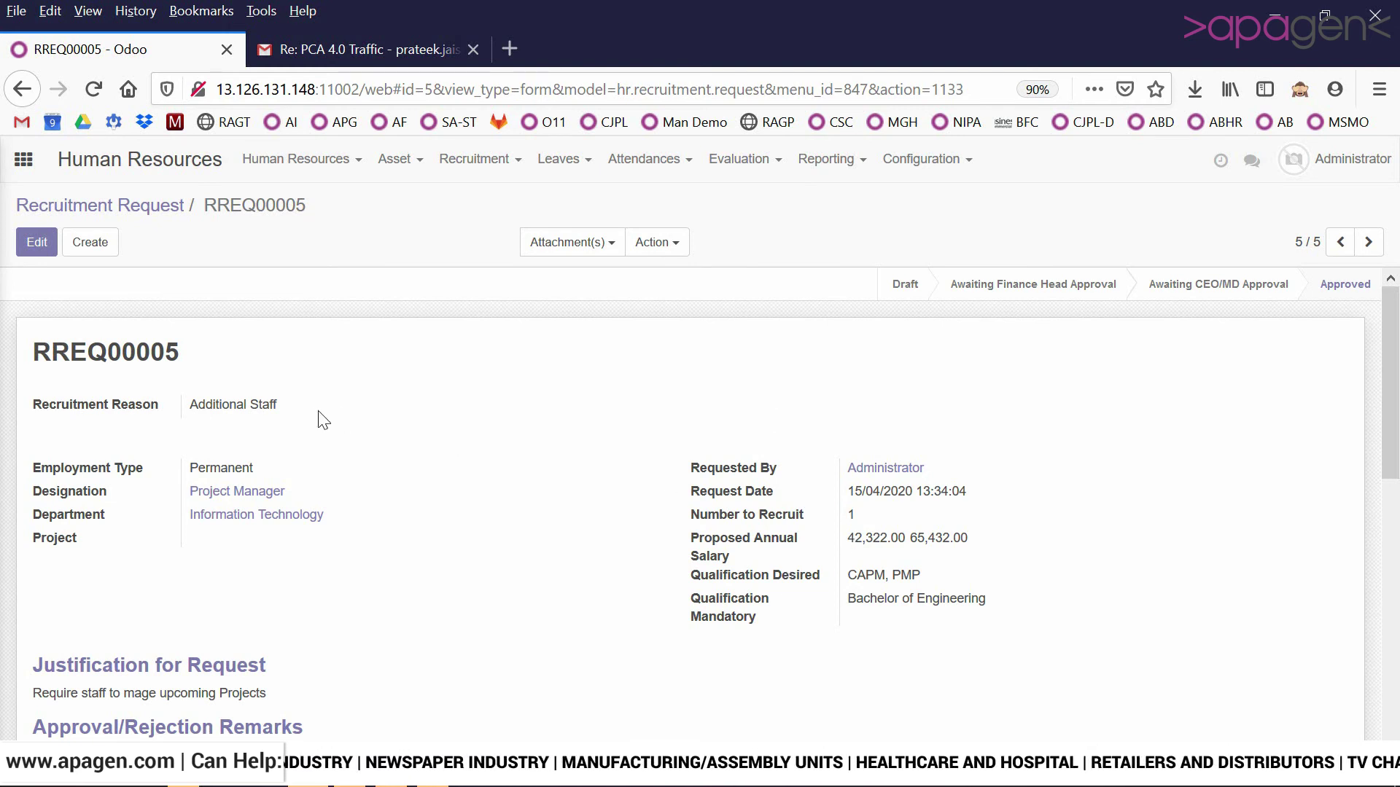
scroll(641, 394, "down", 2)
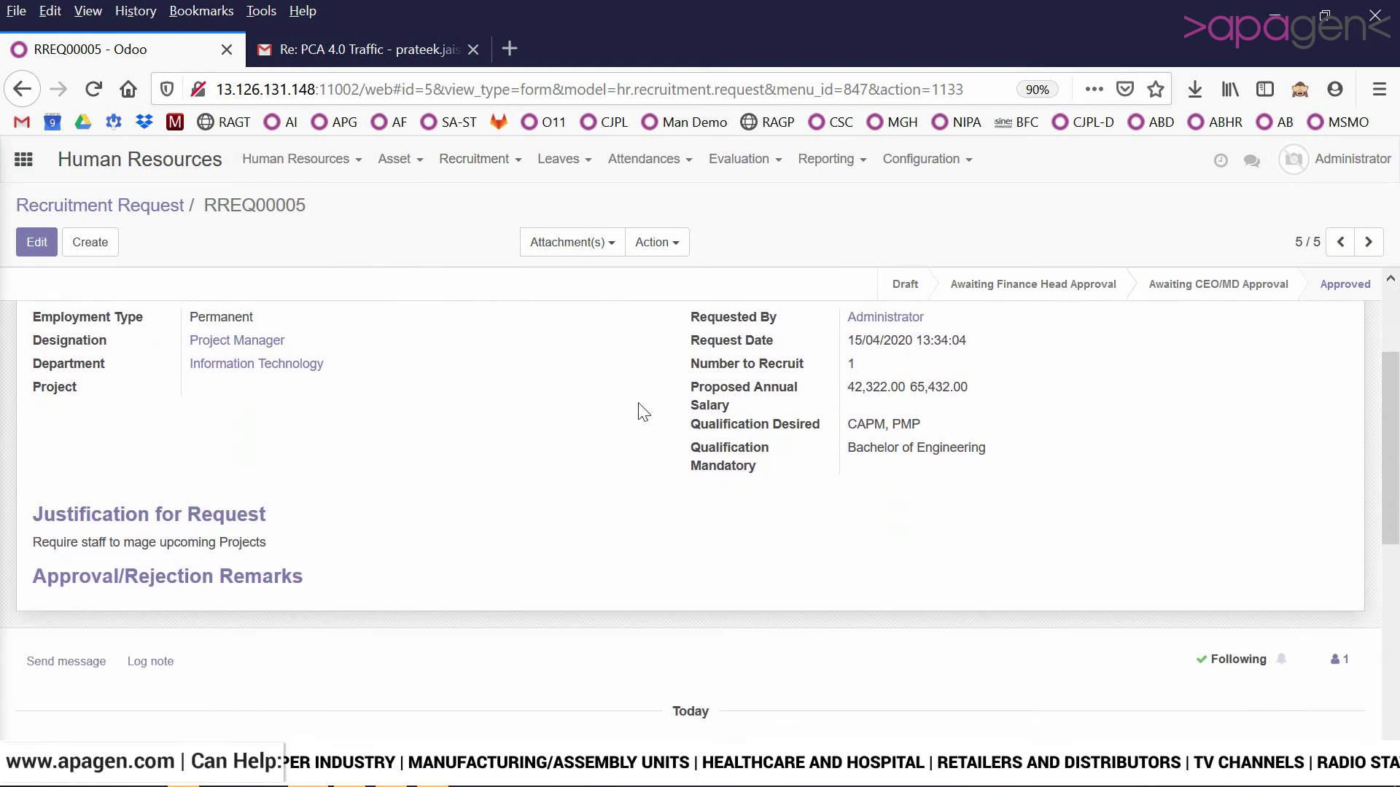
scroll(640, 406, "up", 2)
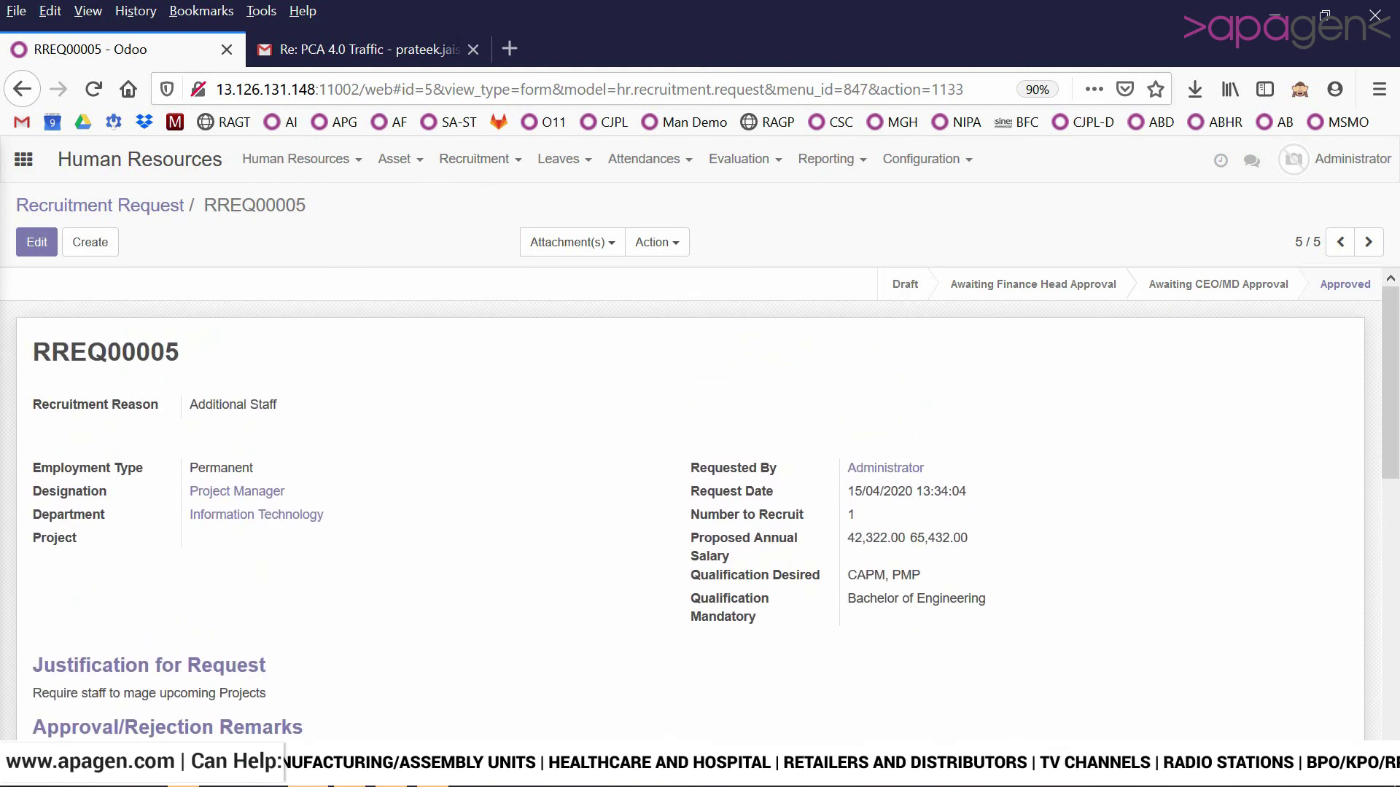